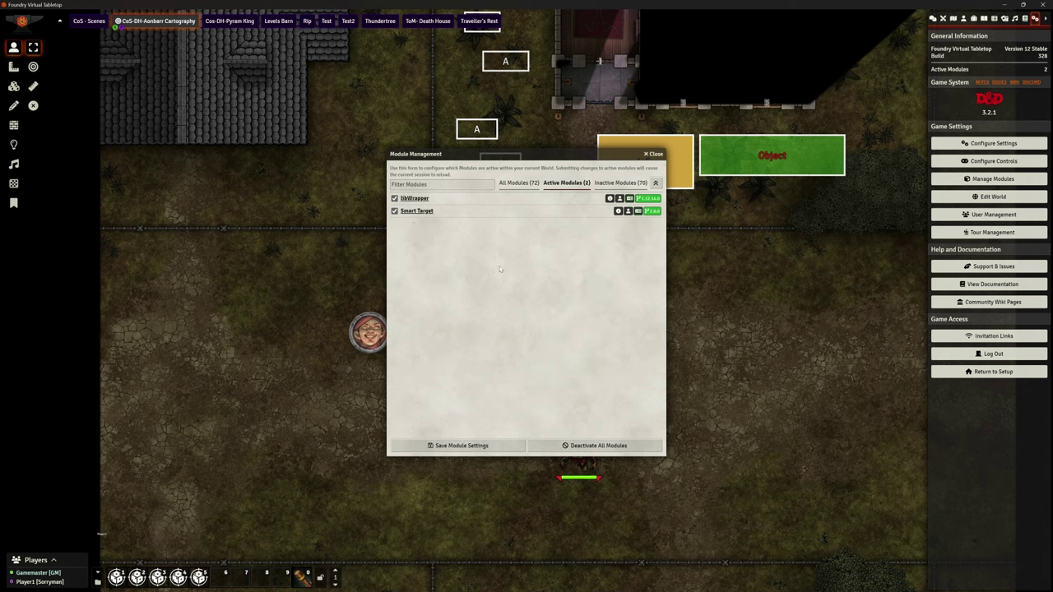
# Save the module selection with libWrapper and Smart Target active, and try targeting the enemy tokens singly and several at once.
pyautogui.click(462, 445)
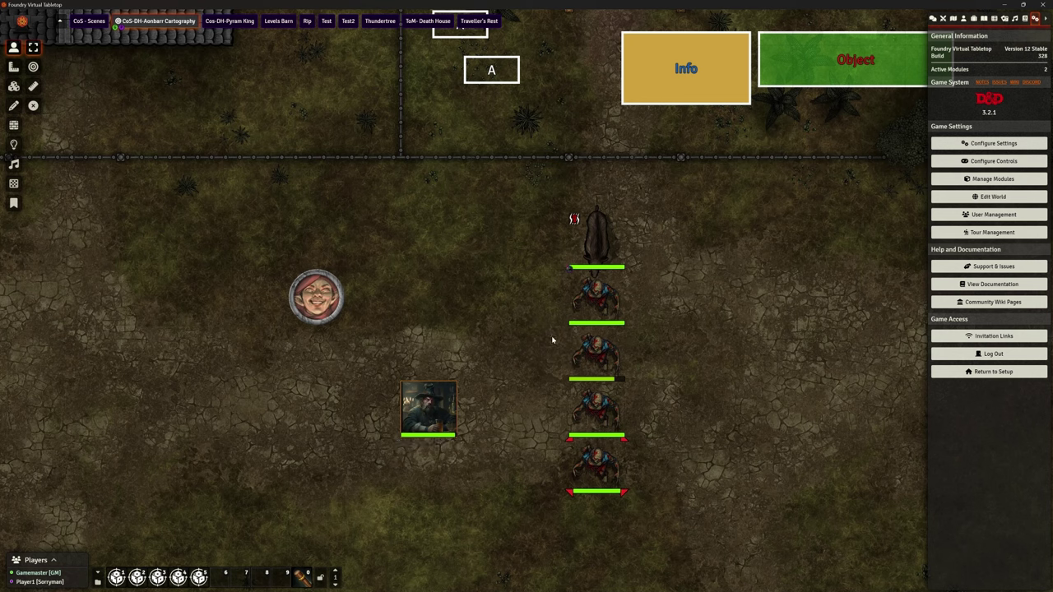
pyautogui.press('t')
pyautogui.press('t')
pyautogui.press('t')
pyautogui.hotkey('shift', 't')
pyautogui.hotkey('shift', 't')
pyautogui.press('t')
pyautogui.scroll(2, 511, 354)
pyautogui.scroll(-1, 512, 350)
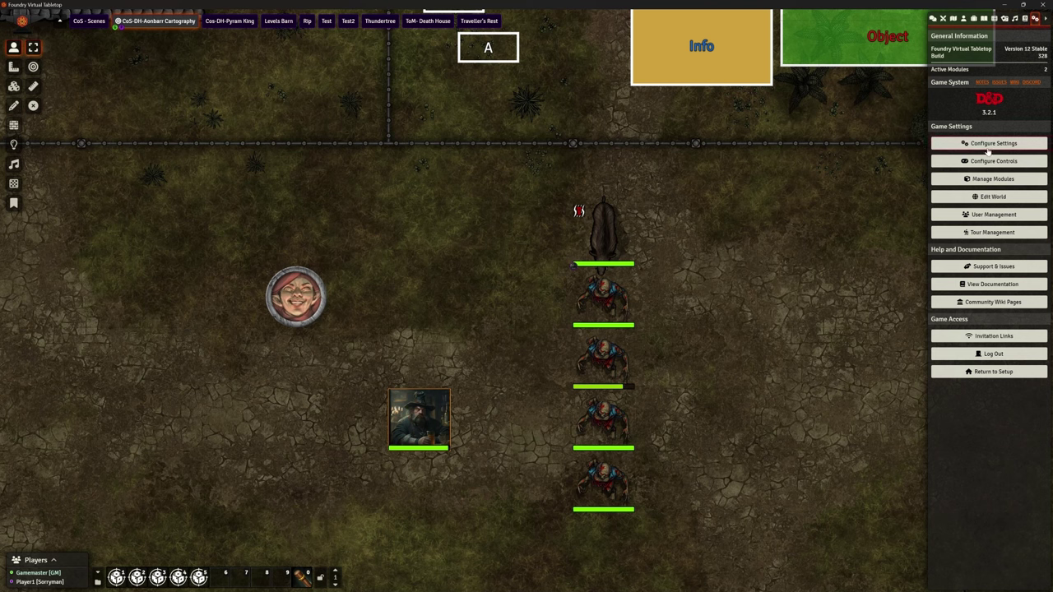
# Open the Smart Target game settings, enlarge the settings window and view the Targeting Mode options.
pyautogui.click(990, 149)
pyautogui.moveTo(607, 195); pyautogui.dragTo(567, 143)
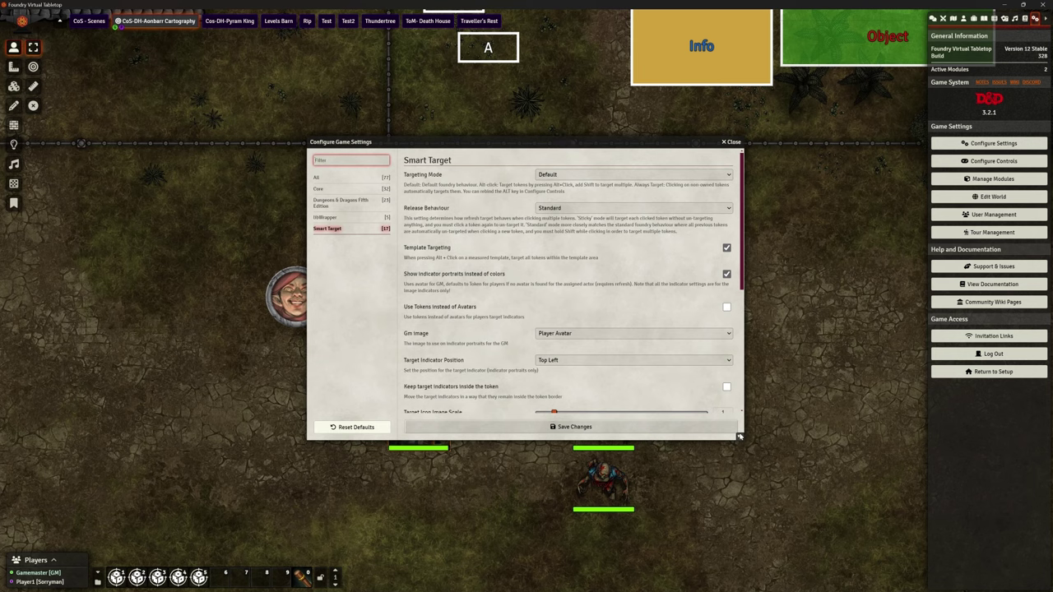
pyautogui.moveTo(739, 436); pyautogui.dragTo(775, 549)
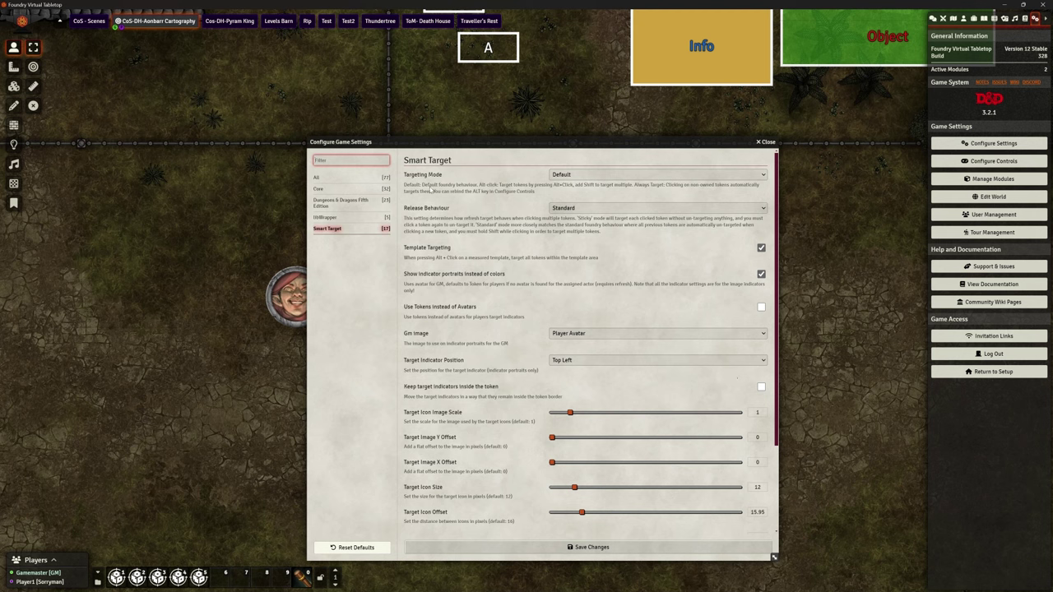
pyautogui.click(565, 175)
pyautogui.click(566, 175)
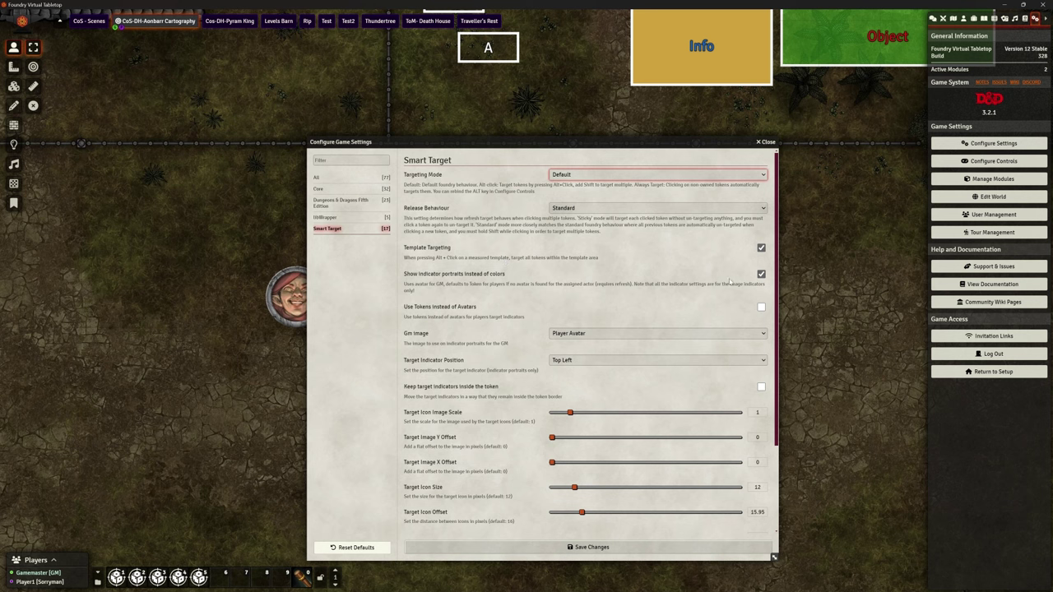
# Turn off showing indicator portraits instead of colors in the Smart Target settings.
pyautogui.click(761, 274)
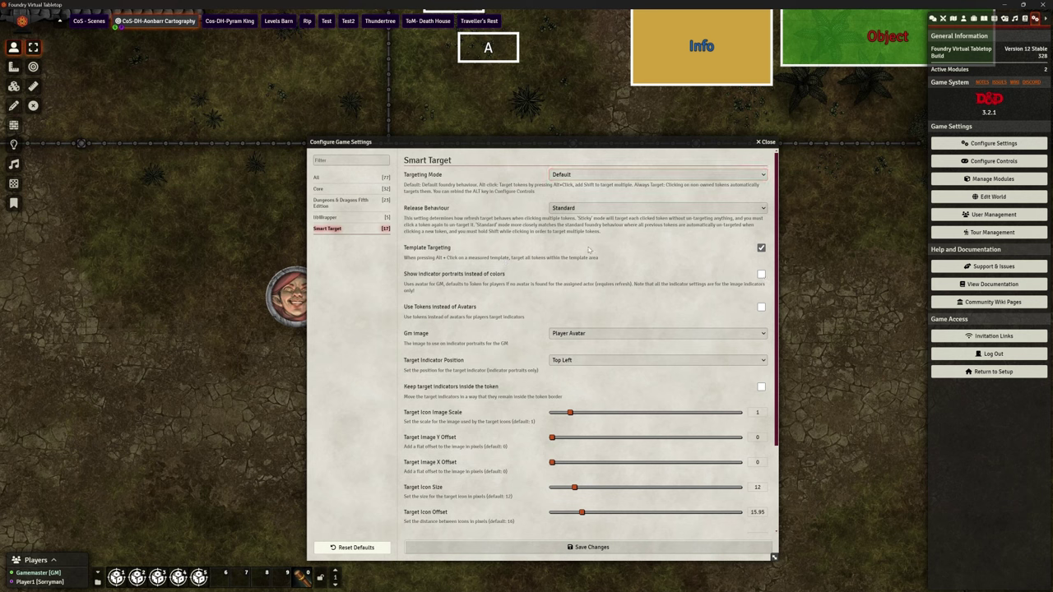
pyautogui.click(761, 274)
pyautogui.click(761, 275)
# Set the Target Icon Size to 30 and the Target Icon Image Scale to 2, and save the settings.
pyautogui.scroll(-3, 608, 360)
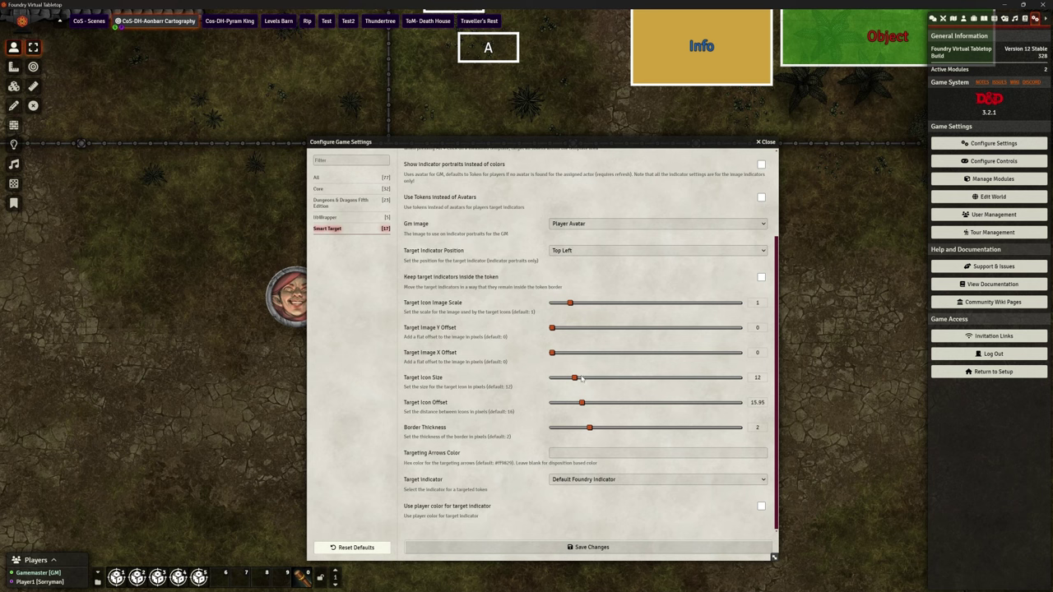
pyautogui.moveTo(581, 377); pyautogui.dragTo(608, 381)
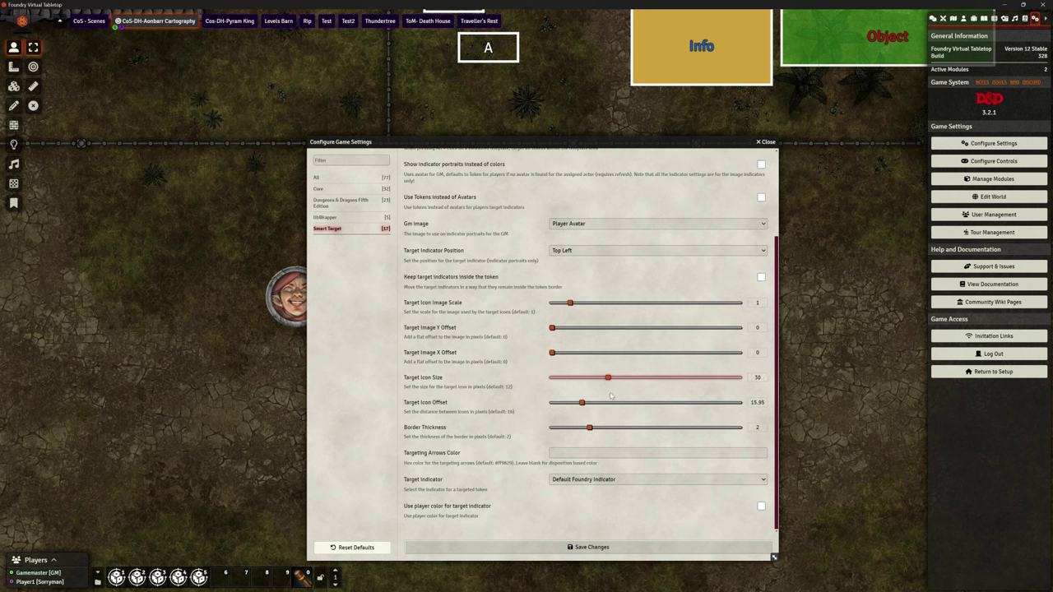
pyautogui.click(598, 303)
pyautogui.moveTo(598, 306); pyautogui.dragTo(589, 307)
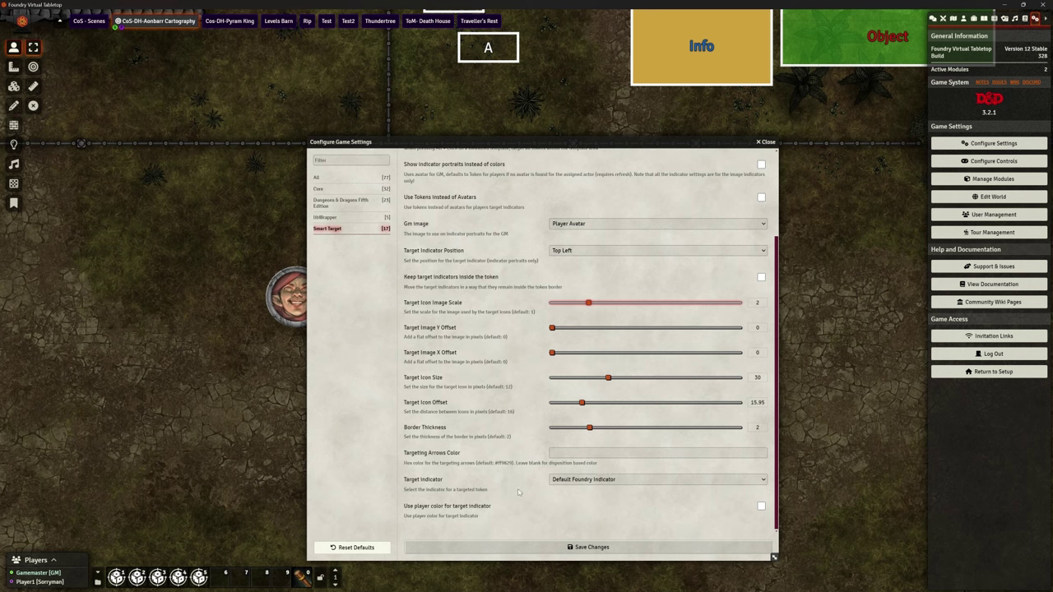
pyautogui.click(588, 483)
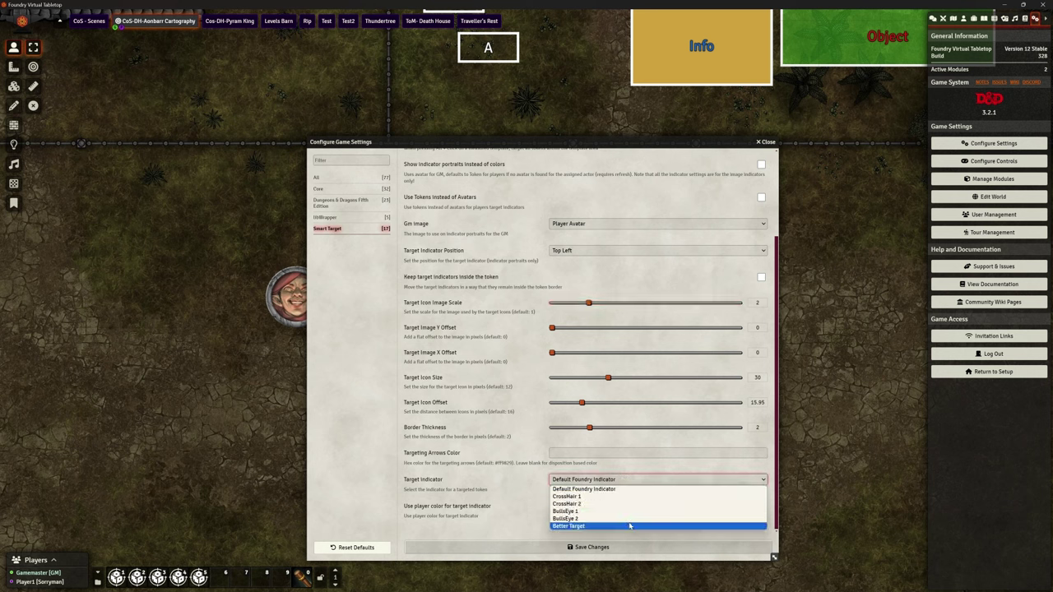
pyautogui.click(530, 480)
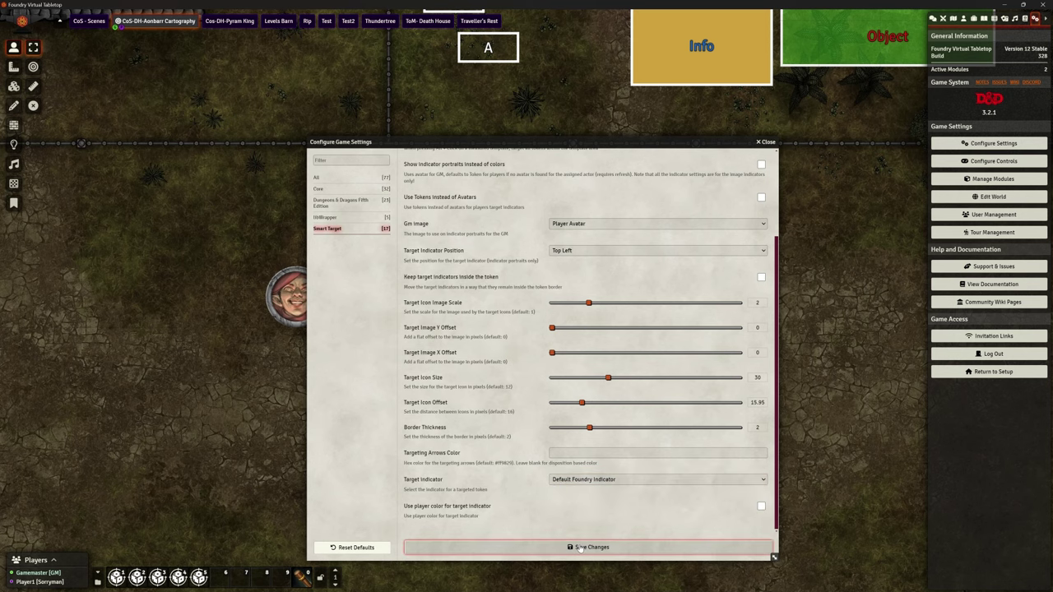
pyautogui.click(580, 548)
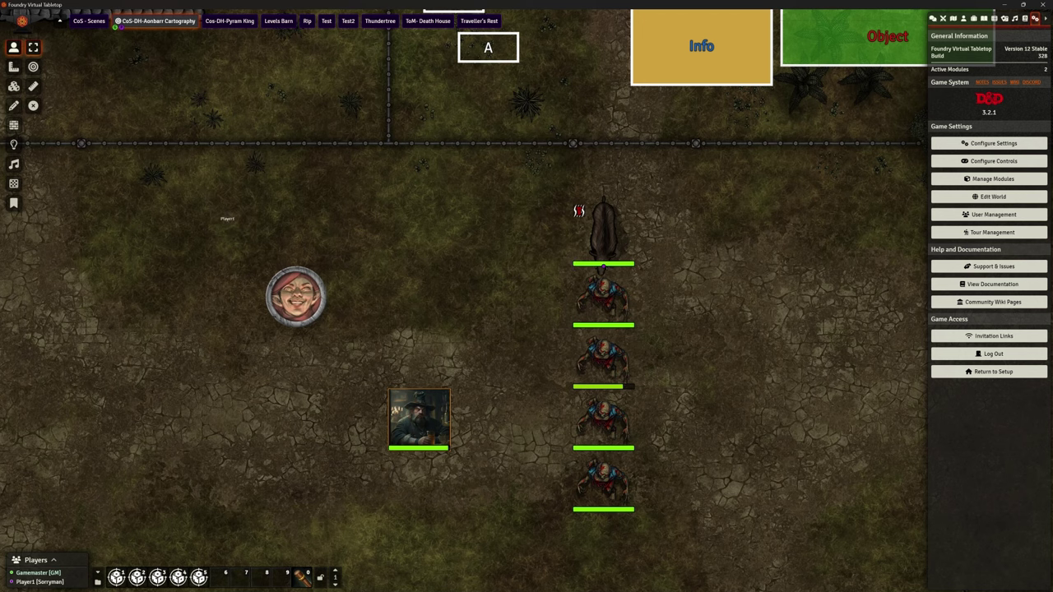
# Switch to the player's browser session, maximize its window and reposition the game settings dialog over the map.
pyautogui.moveTo(1052, 95); pyautogui.dragTo(859, 91)
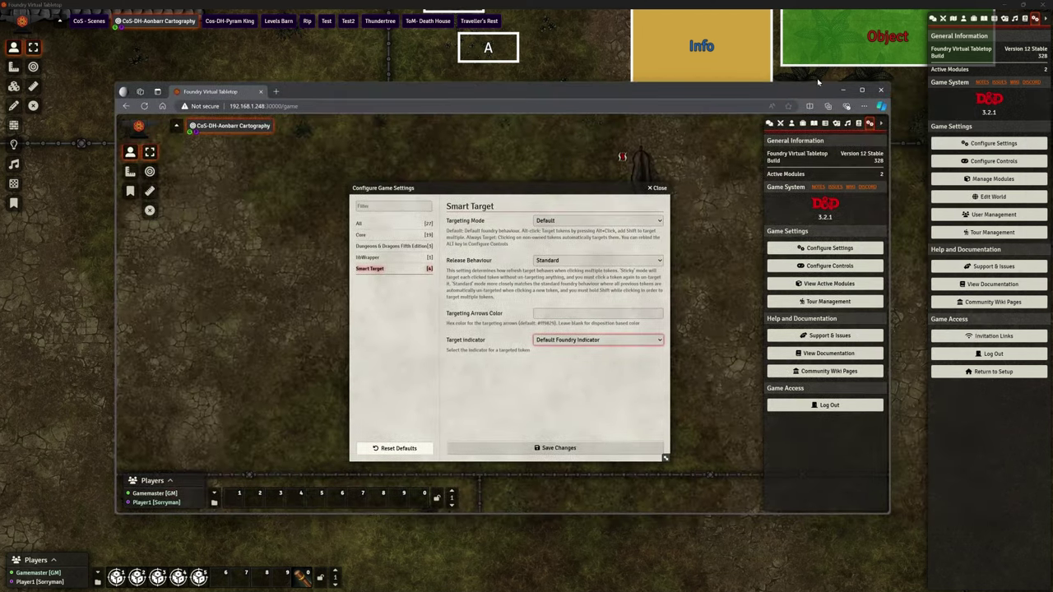
pyautogui.click(863, 90)
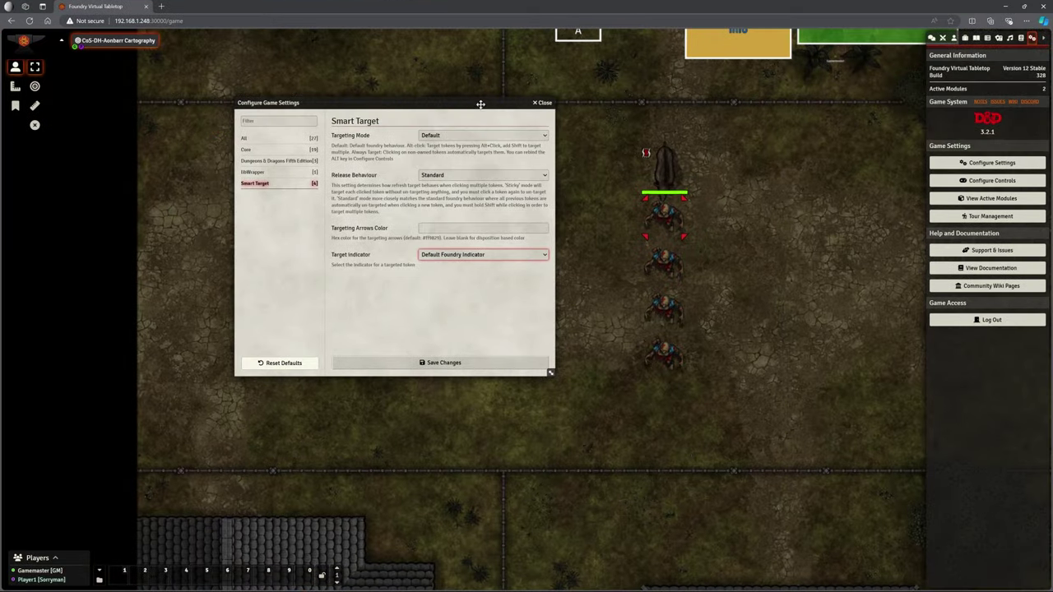
pyautogui.moveTo(477, 104); pyautogui.dragTo(482, 162)
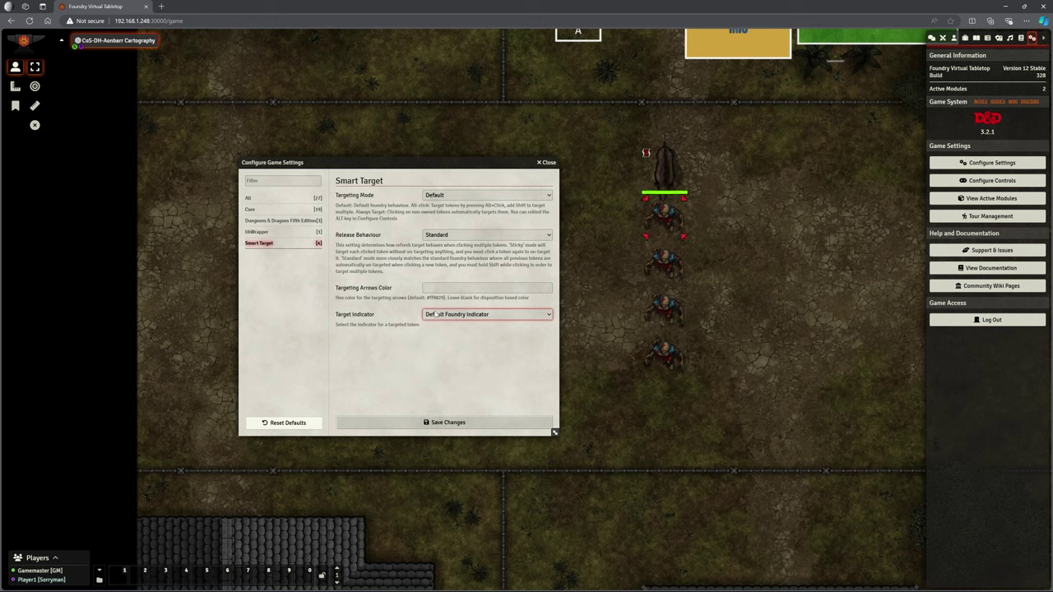
# Set the player's Targeting Mode to Alt-Click and save the settings.
pyautogui.click(442, 197)
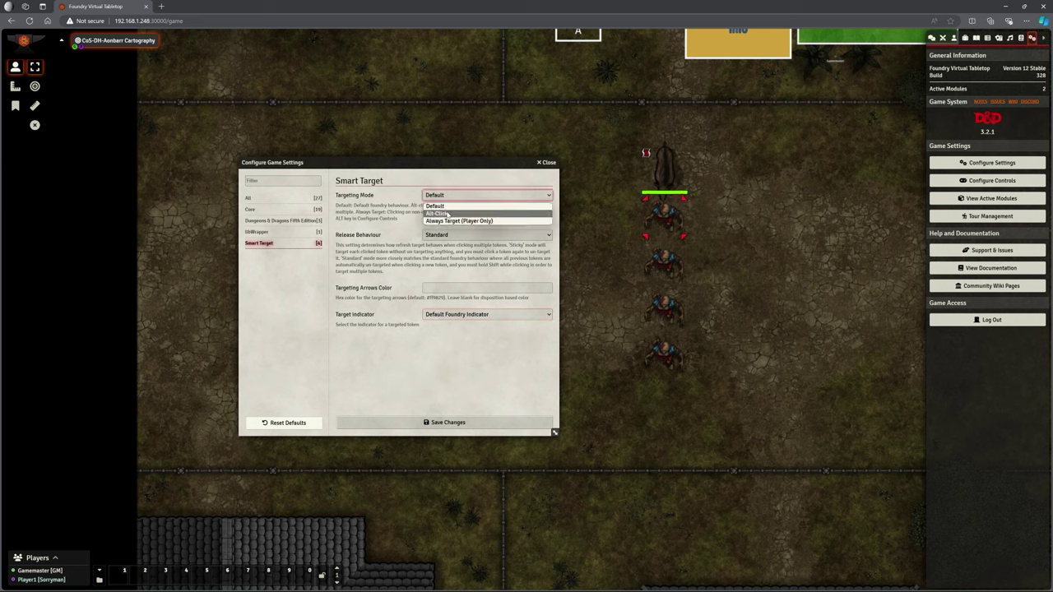
pyautogui.click(444, 213)
pyautogui.click(457, 425)
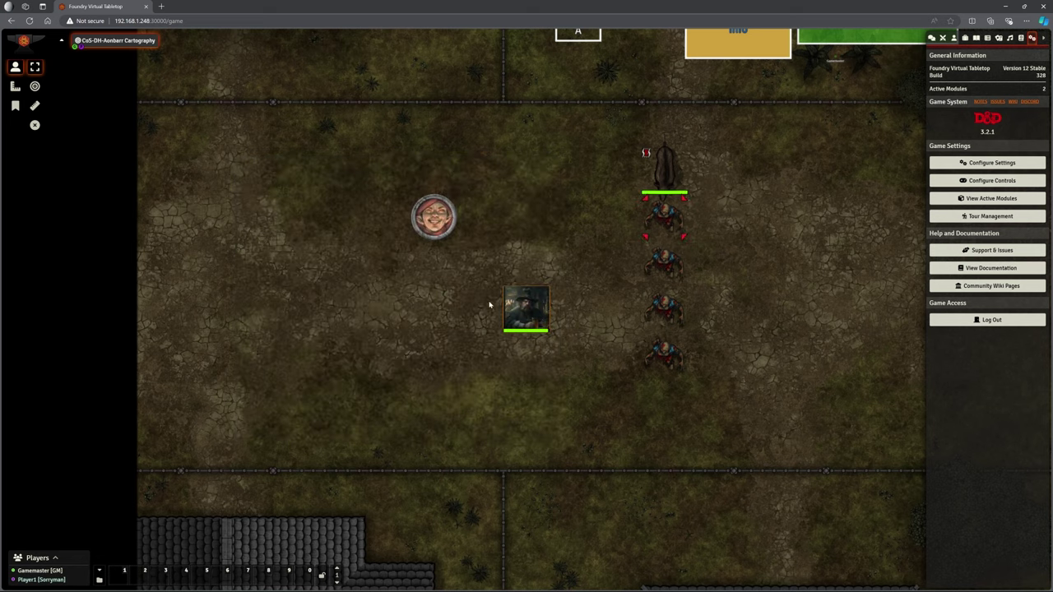
# Test Alt-Click targeting on the hostile tokens in the player session, one at a time and several together.
pyautogui.moveTo(541, 306)
pyautogui.mouseDown()
pyautogui.moveTo(543, 354)
pyautogui.moveTo(535, 306)
pyautogui.mouseUp()
pyautogui.press('alt')
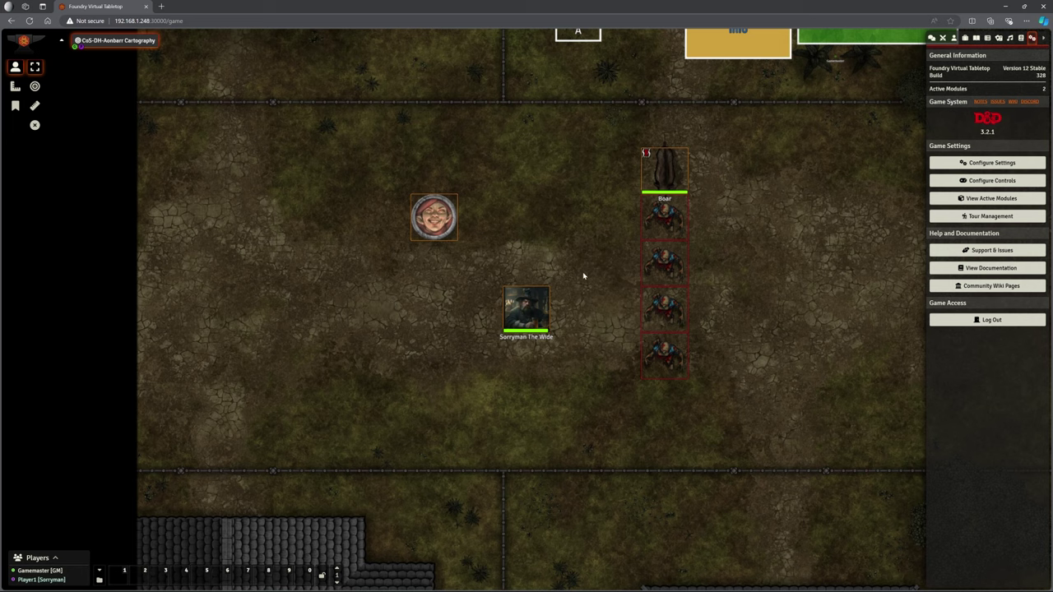
pyautogui.press('t')
pyautogui.press('t')
pyautogui.press('t')
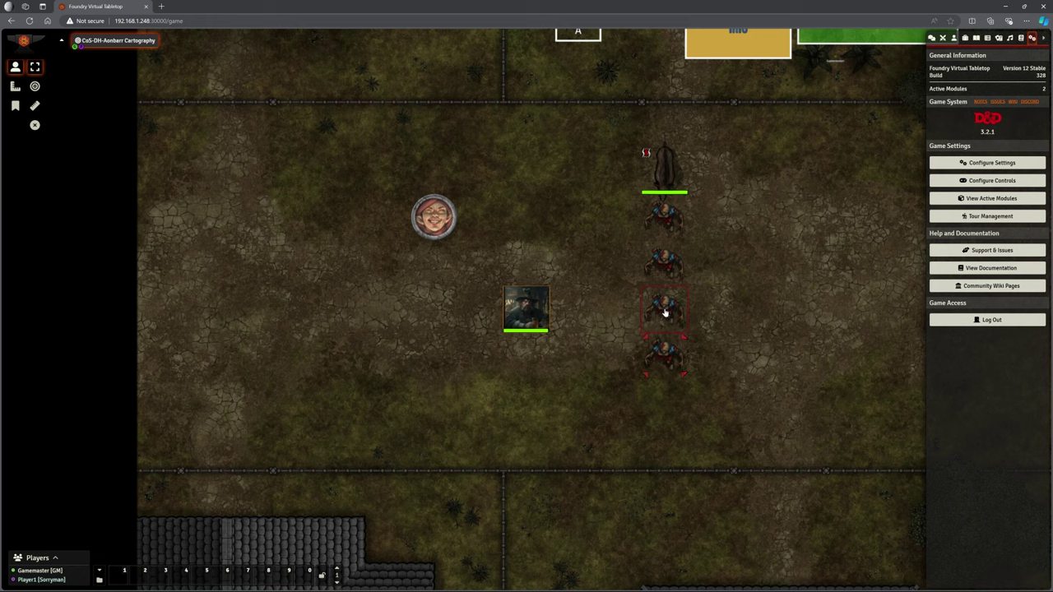
pyautogui.press('alt')
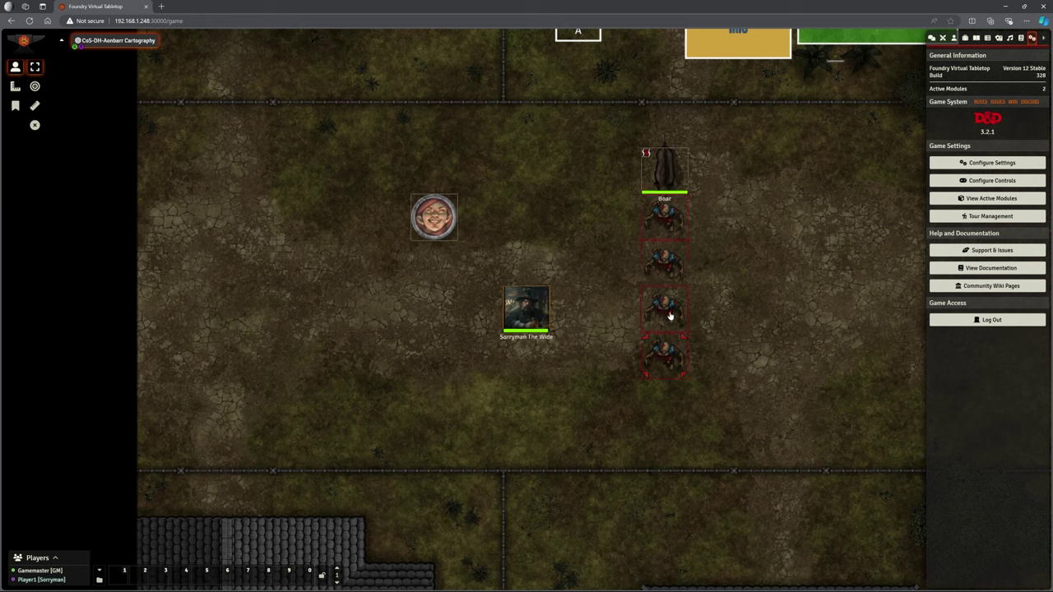
pyautogui.hotkey('shift', 't')
pyautogui.hotkey('shift', 't')
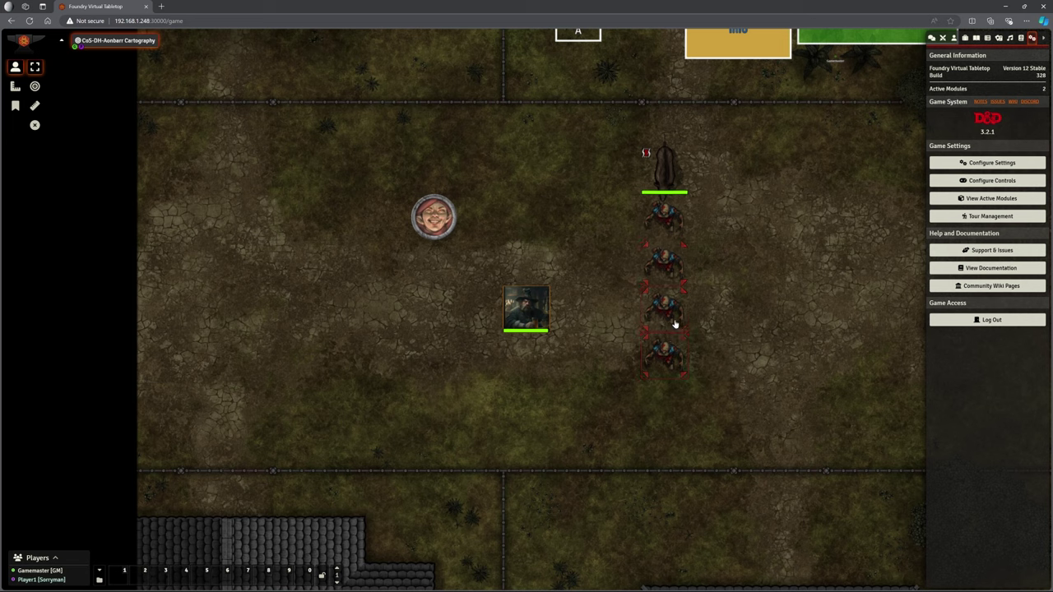
pyautogui.press('alt')
# Set the player's Targeting Mode to Always Target (Player Only) and save the settings.
pyautogui.click(980, 164)
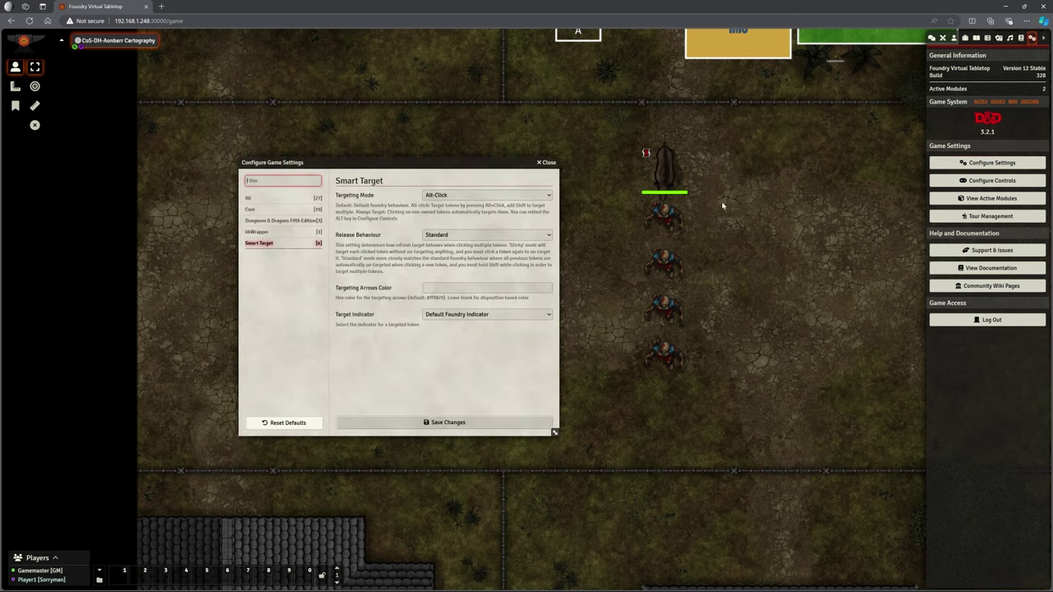
pyautogui.moveTo(440, 160); pyautogui.dragTo(448, 139)
pyautogui.click(450, 174)
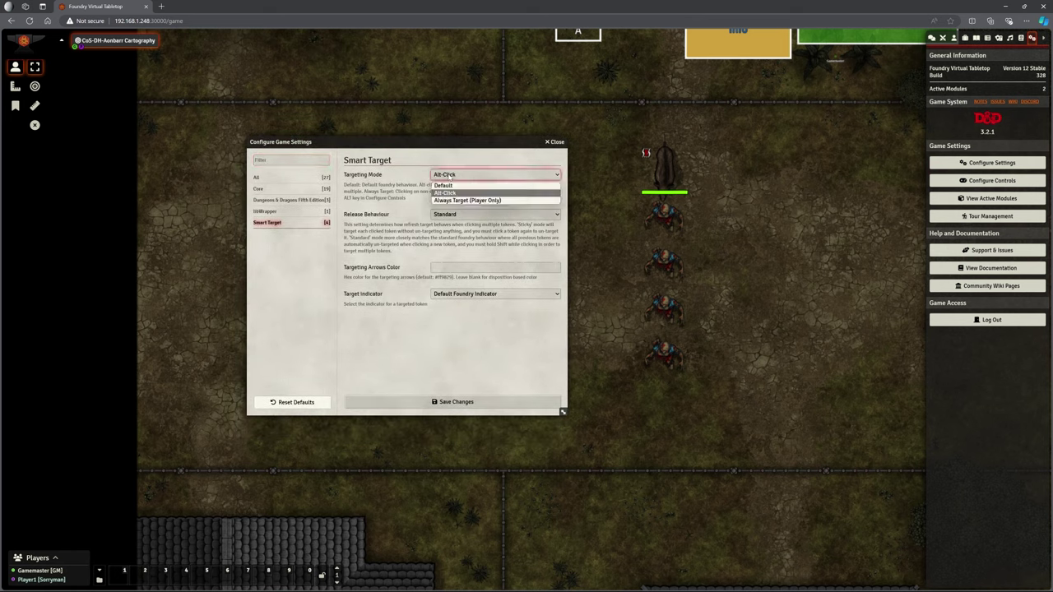
pyautogui.click(468, 201)
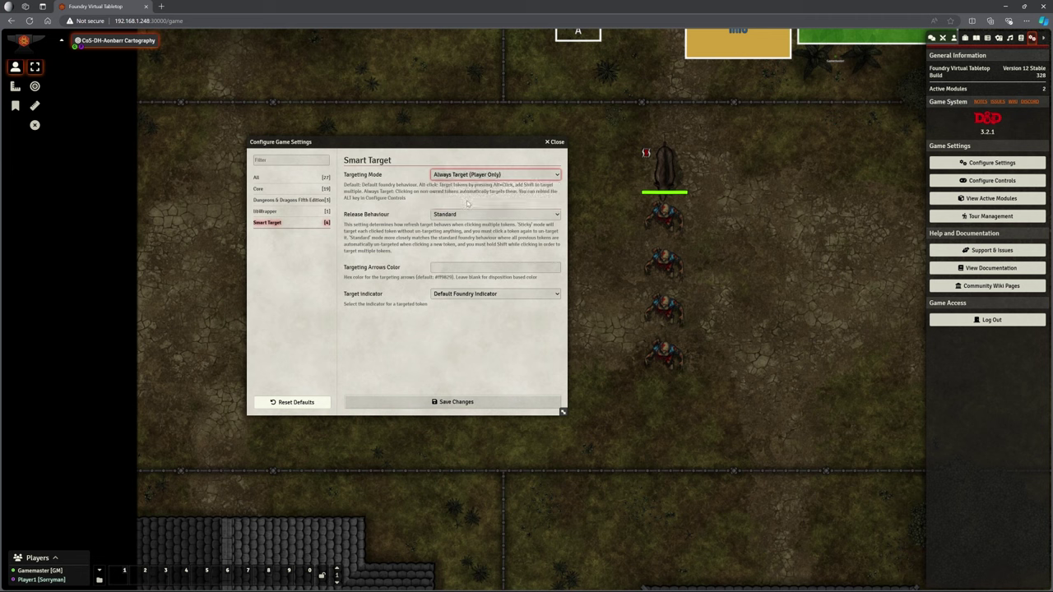
pyautogui.click(453, 401)
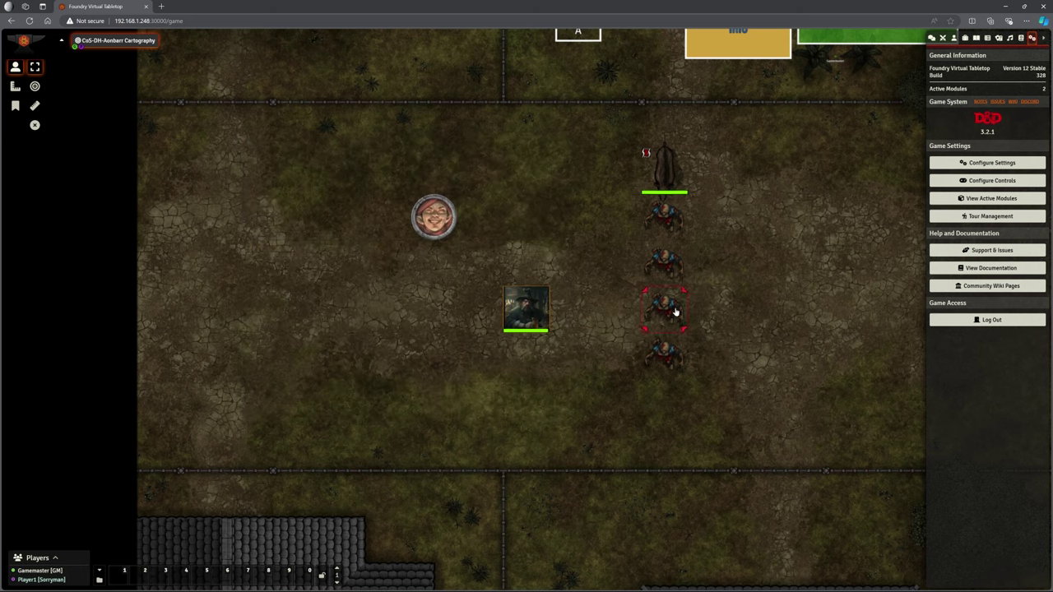
# Target the unowned enemy tokens one after another, replacing the previous target each time.
pyautogui.click(675, 359)
pyautogui.click(664, 219)
pyautogui.click(681, 350)
pyautogui.click(670, 327)
pyautogui.click(671, 276)
pyautogui.click(669, 271)
pyautogui.click(670, 313)
# Add and remove further enemy tokens in a multiple-target selection.
pyautogui.keyDown('shift'); pyautogui.click(669, 282); pyautogui.keyUp('shift')
pyautogui.keyDown('shift'); pyautogui.click(672, 364); pyautogui.keyUp('shift')
pyautogui.keyDown('shift'); pyautogui.click(675, 359); pyautogui.keyUp('shift')
pyautogui.keyDown('shift'); pyautogui.click(668, 262); pyautogui.keyUp('shift')
# Open and close the Boar token's sheet, and target the enemy directly below the Boar with the Boar selected.
pyautogui.doubleClick(668, 180)
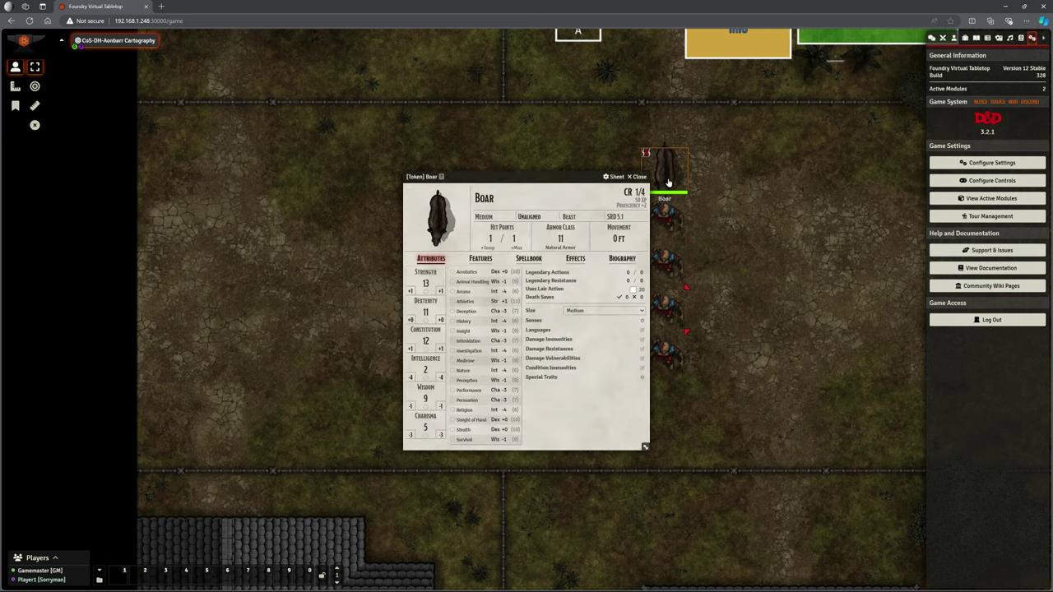
pyautogui.click(638, 176)
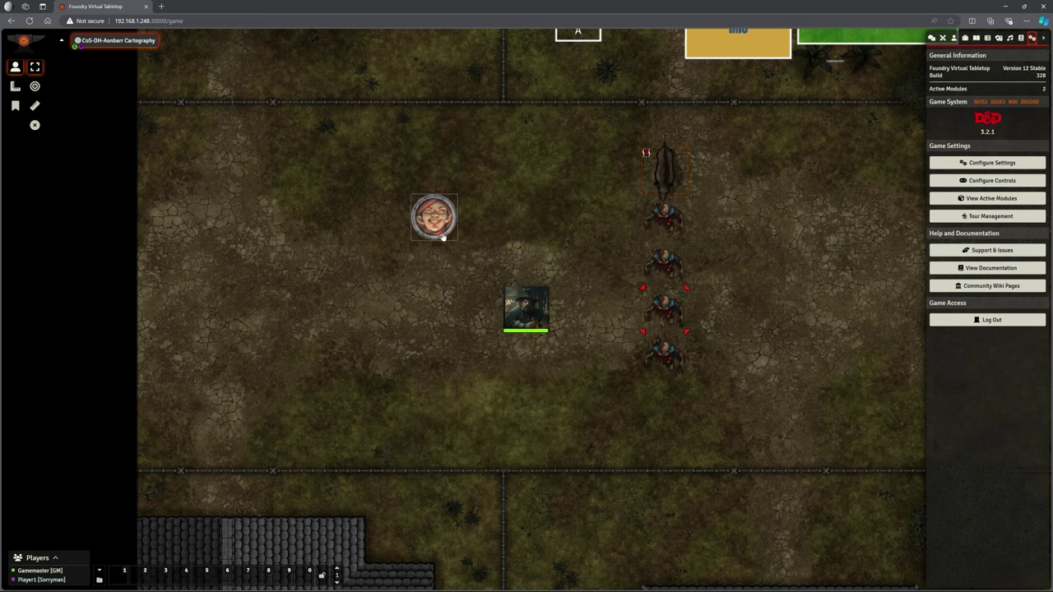
pyautogui.press('alt')
pyautogui.click(665, 169)
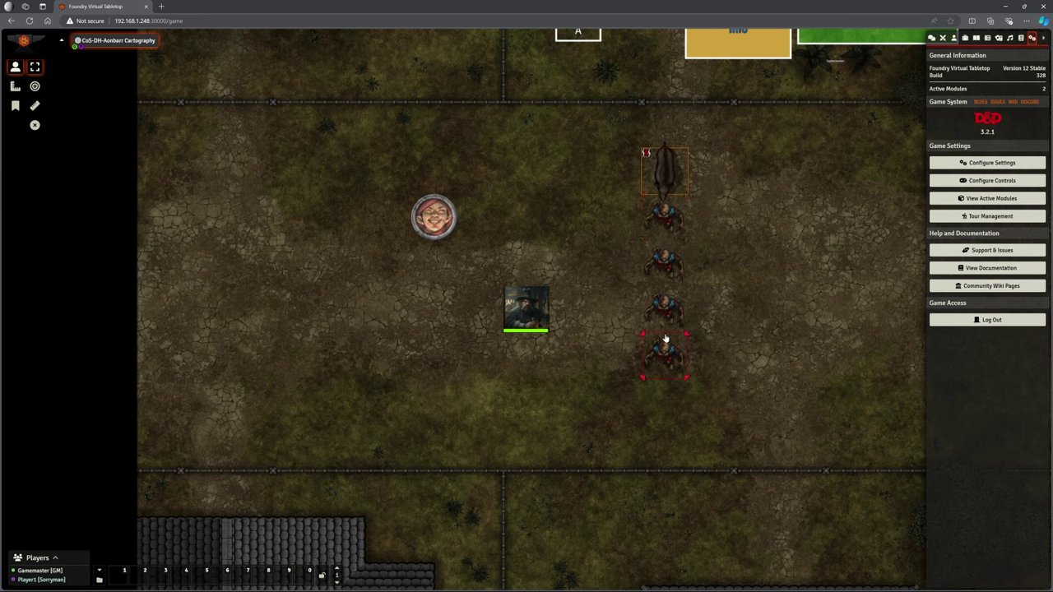
pyautogui.press('t')
# Set the player's Release Behaviour to Sticky and save the settings.
pyautogui.click(973, 162)
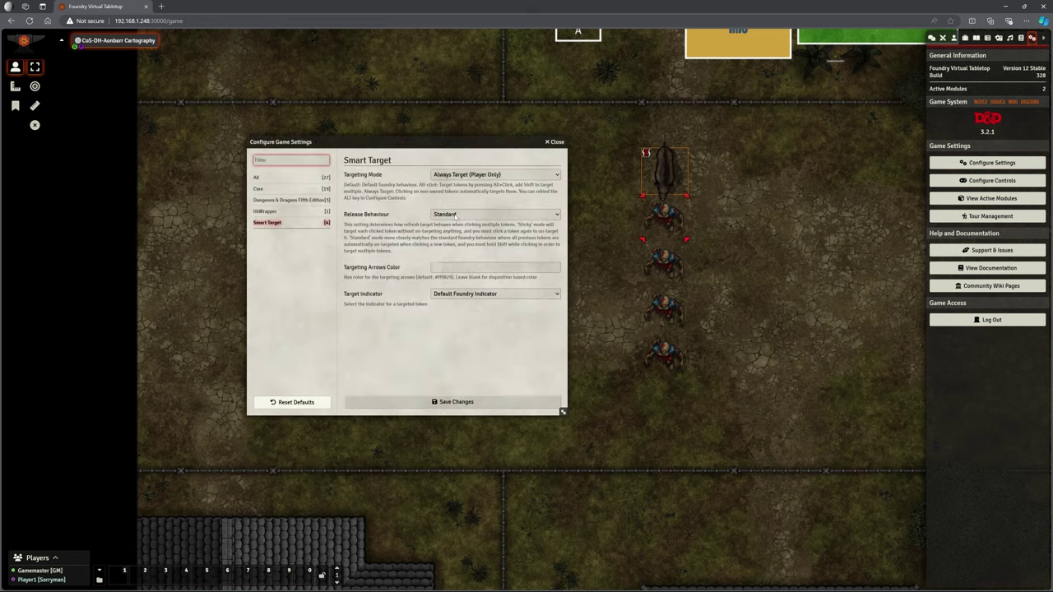
pyautogui.click(455, 218)
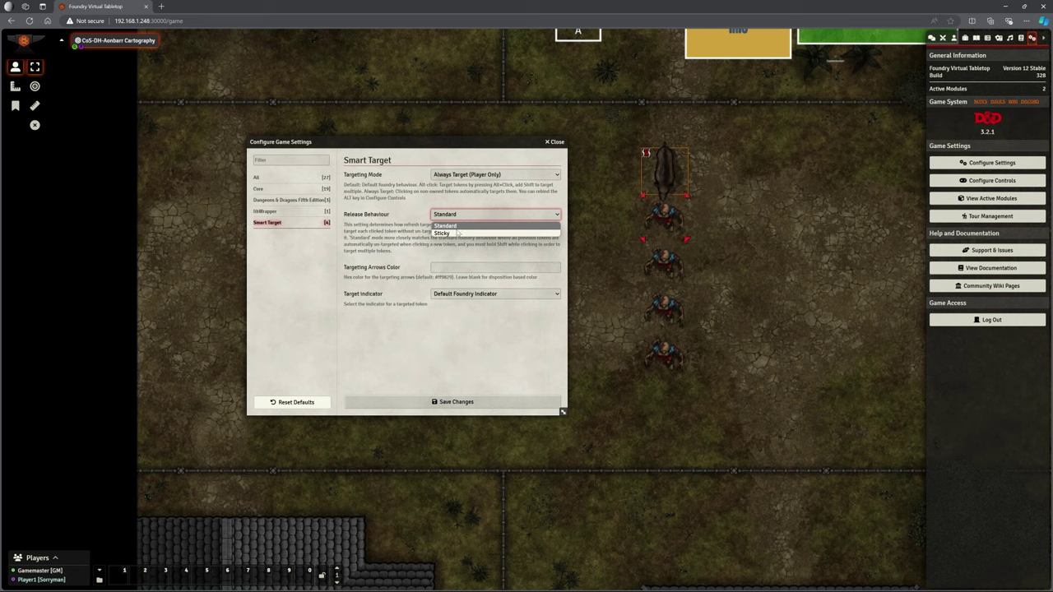
pyautogui.click(458, 233)
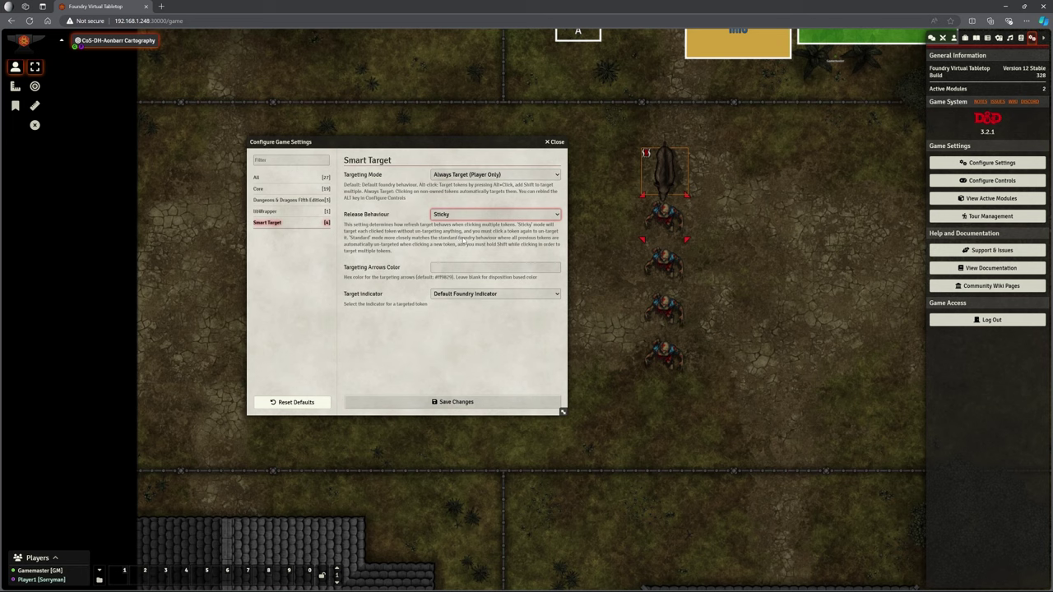
pyautogui.click(477, 401)
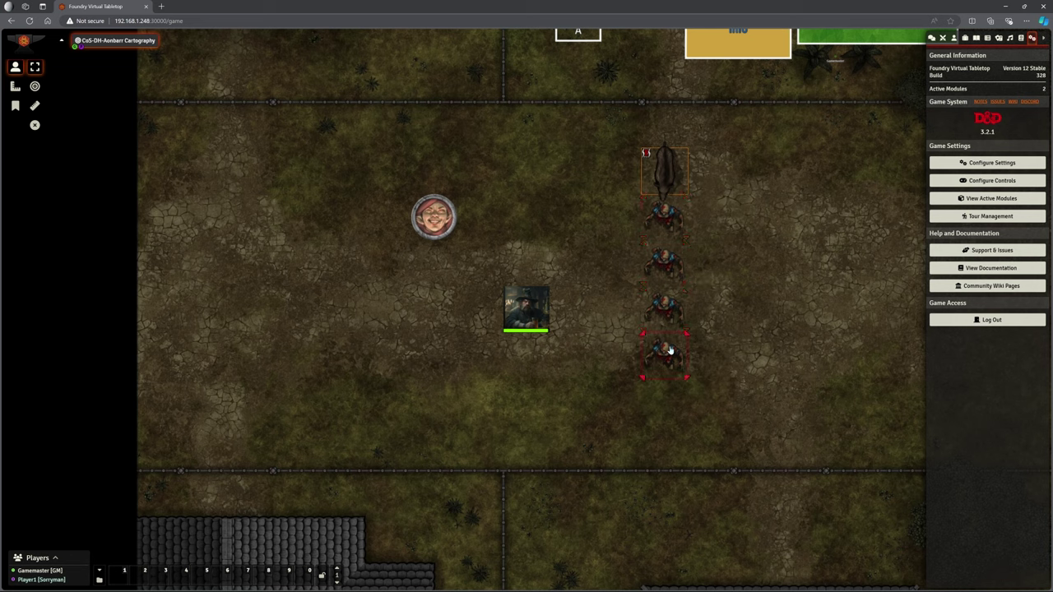
# Test the Sticky release behaviour by targeting and untargeting several enemy tokens.
pyautogui.press('t')
pyautogui.hotkey('shift', 't')
pyautogui.hotkey('shift', 't')
pyautogui.press('t')
# Set the player's Target Indicator to CrossHair 1, save the settings, and test it on the second enemy below the Boar.
pyautogui.click(940, 167)
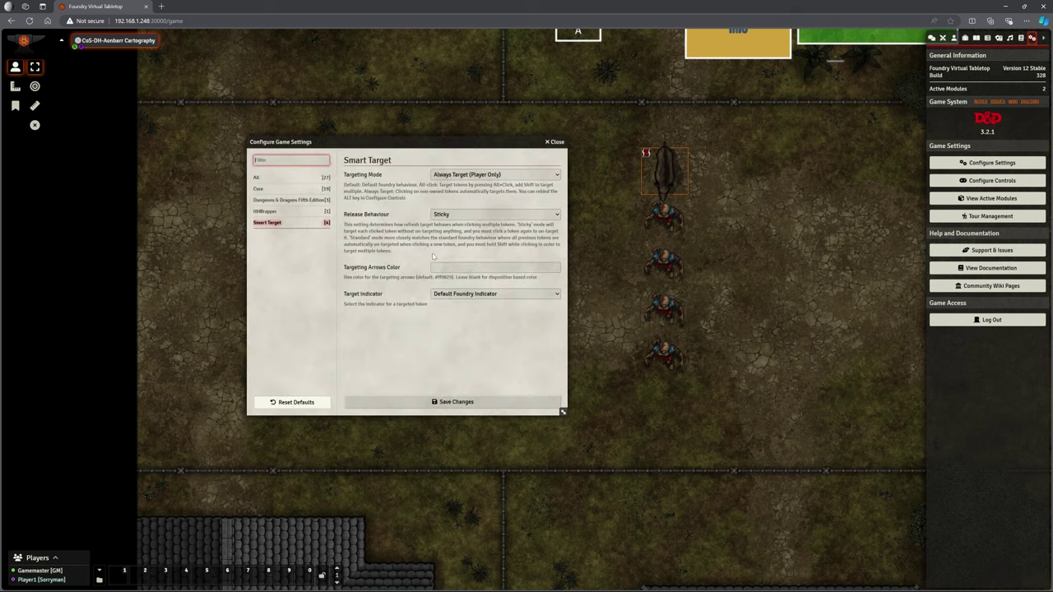
pyautogui.click(457, 294)
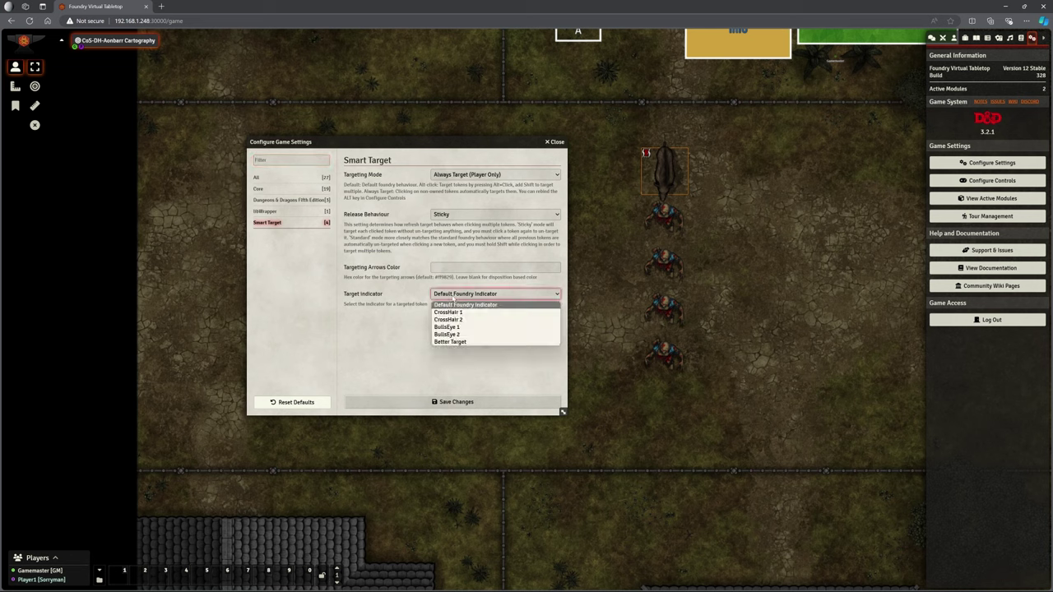
pyautogui.click(457, 313)
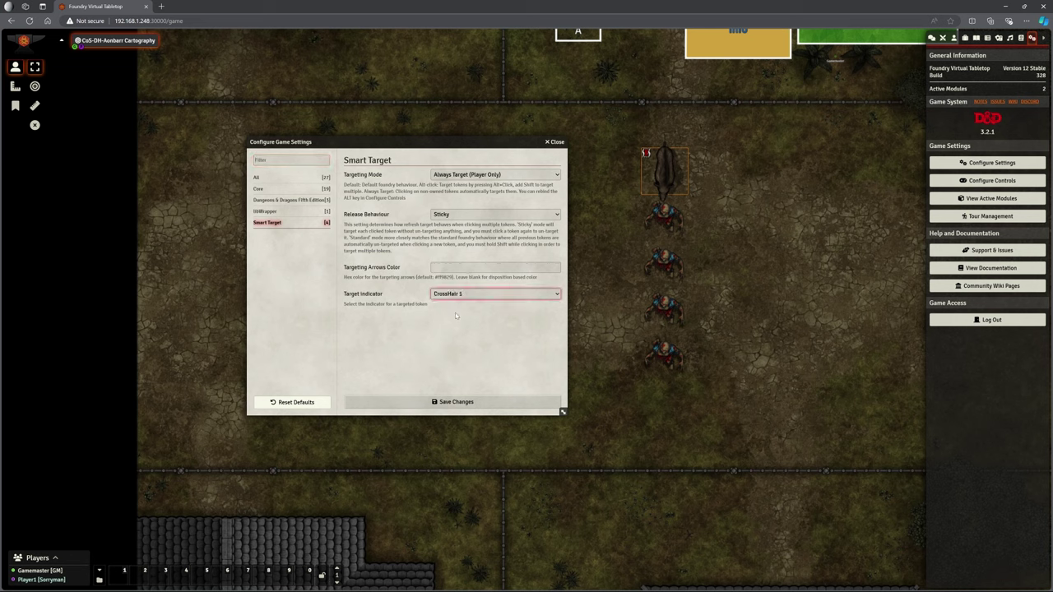
pyautogui.click(469, 401)
pyautogui.click(667, 278)
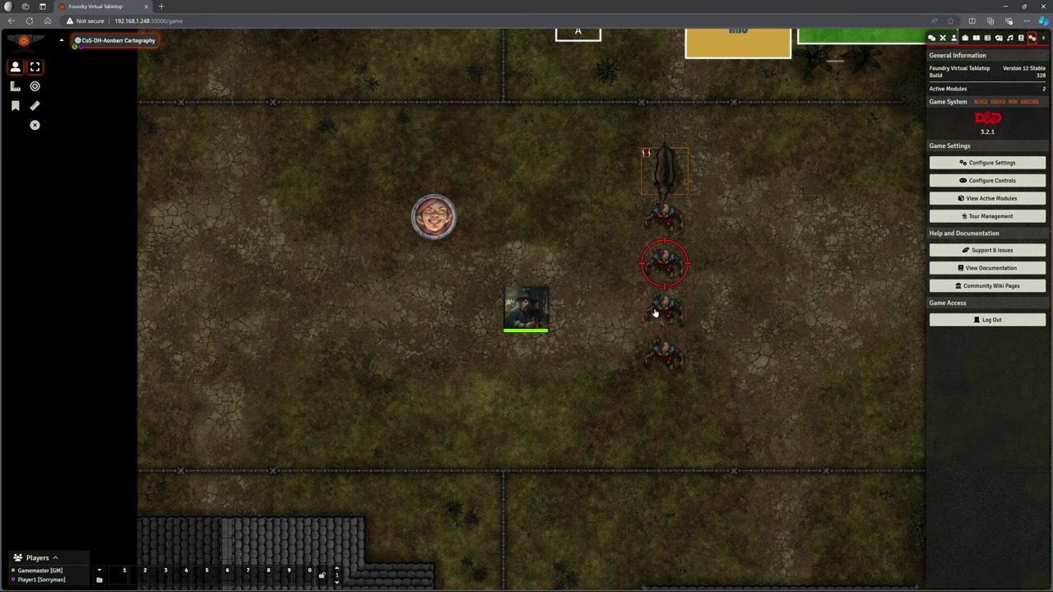
pyautogui.press('t')
# Set the player's Target Indicator to CrossHair 2 and save the settings.
pyautogui.click(984, 163)
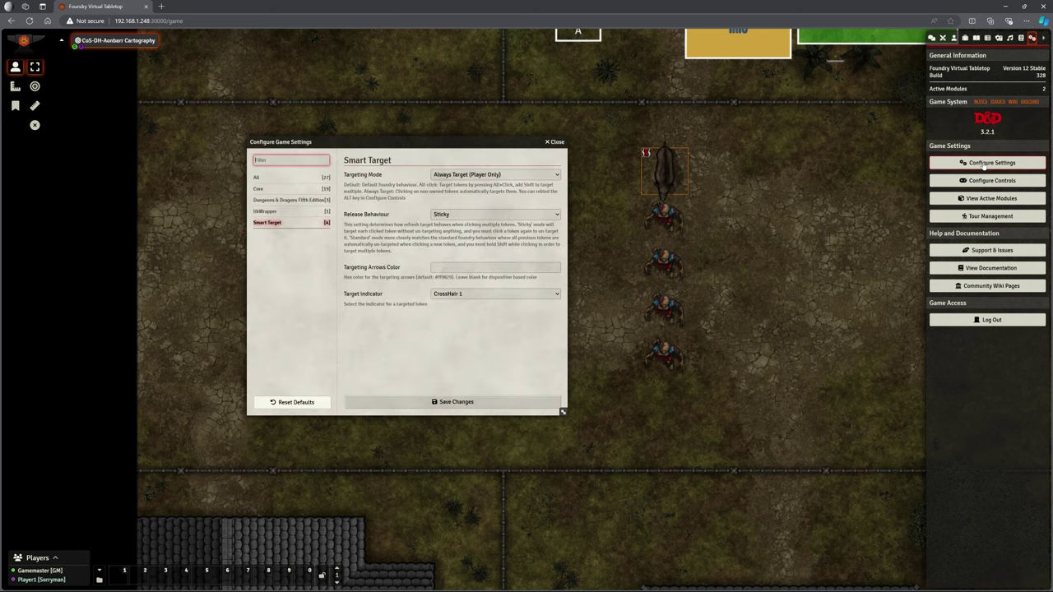
pyautogui.click(496, 294)
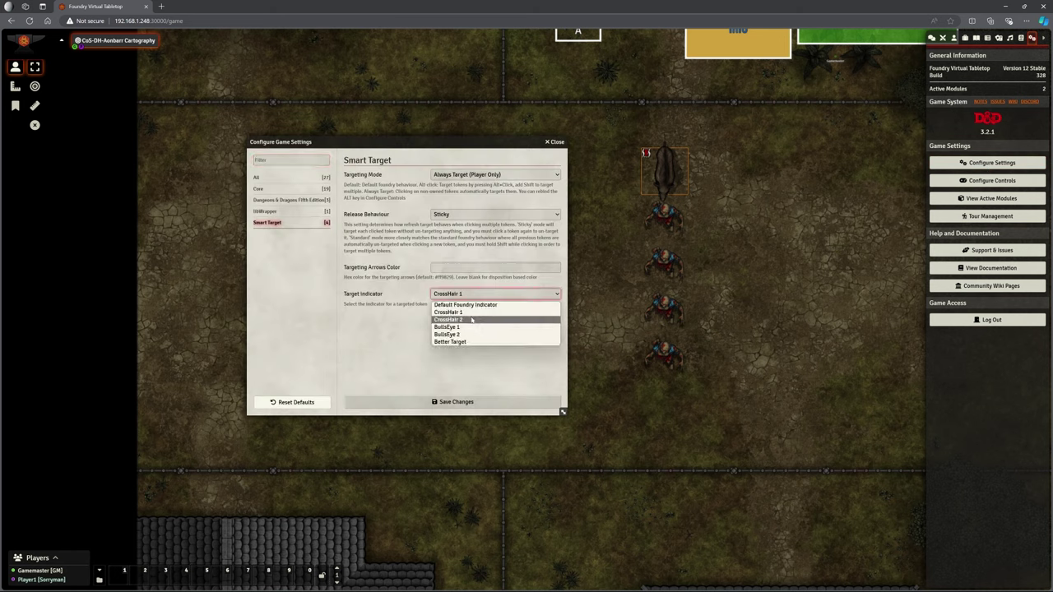
pyautogui.click(474, 321)
pyautogui.click(456, 402)
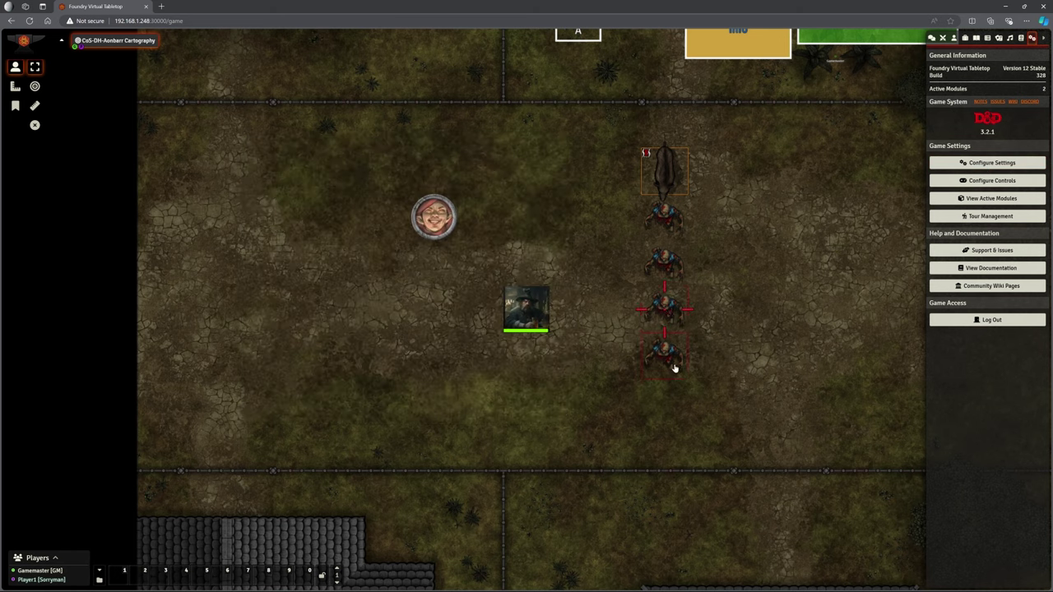
# Set the player's Target Indicator to BullsEye 1 and save the settings.
pyautogui.click(976, 167)
pyautogui.click(475, 294)
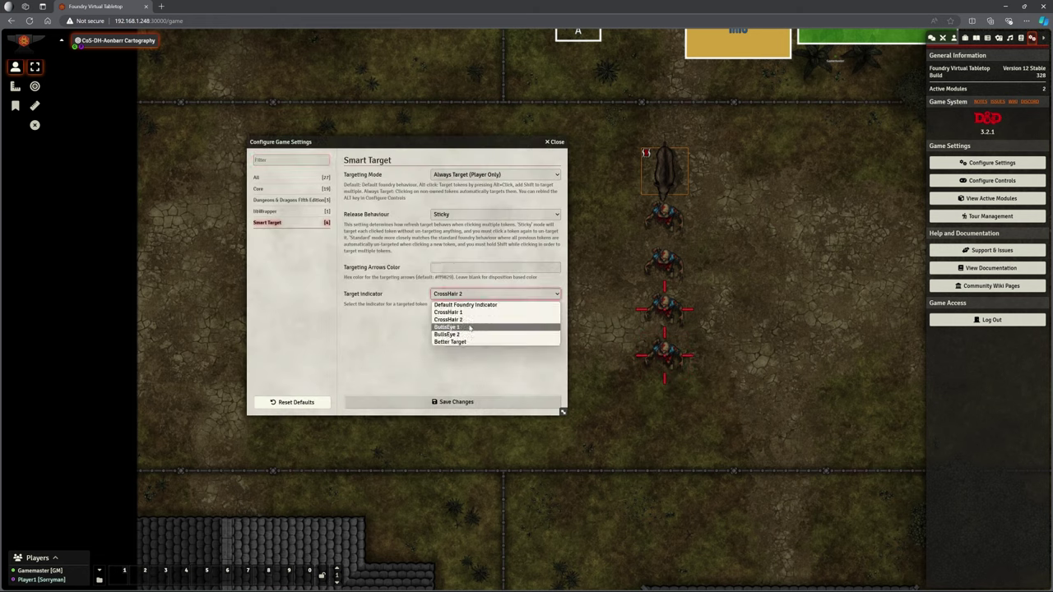
pyautogui.click(460, 331)
pyautogui.click(465, 402)
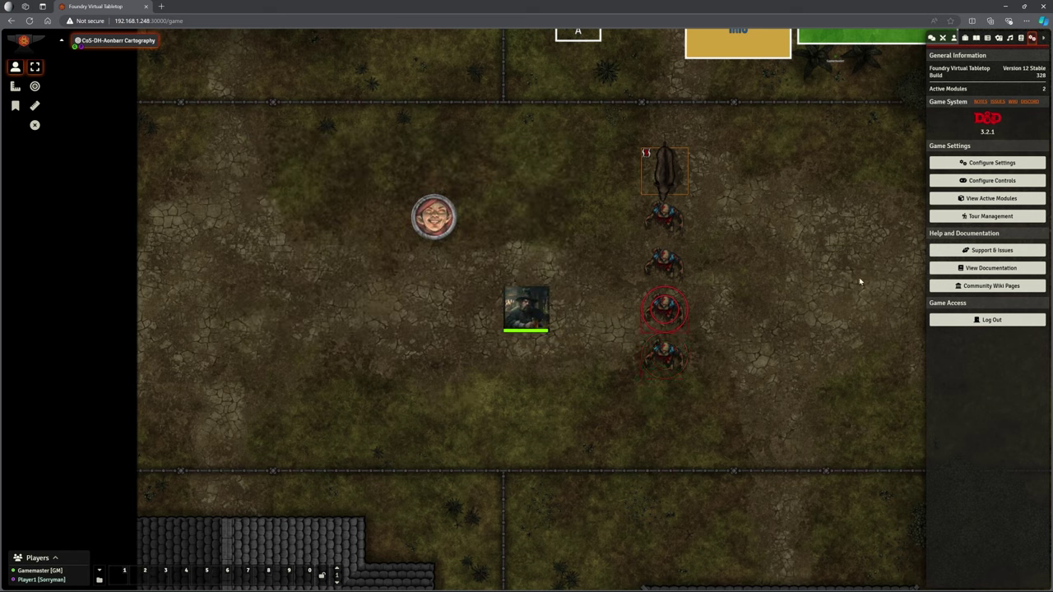
# Set the player's Target Indicator to BullsEye 2 and save the settings.
pyautogui.click(981, 164)
pyautogui.click(448, 295)
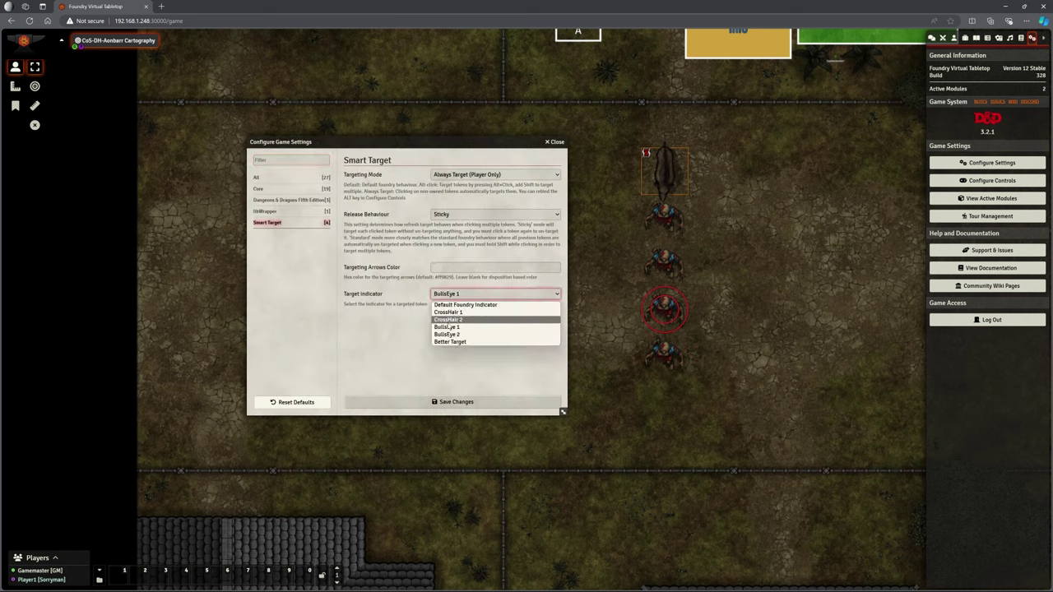
pyautogui.click(453, 337)
pyautogui.click(467, 399)
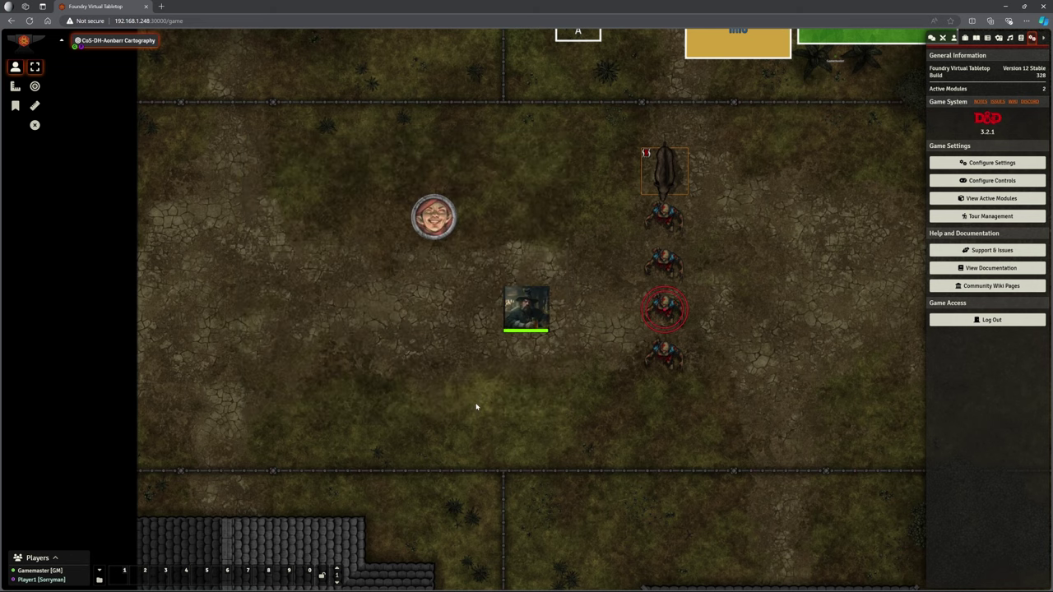
# Set the player's Target Indicator to Better Target and save the settings.
pyautogui.click(962, 167)
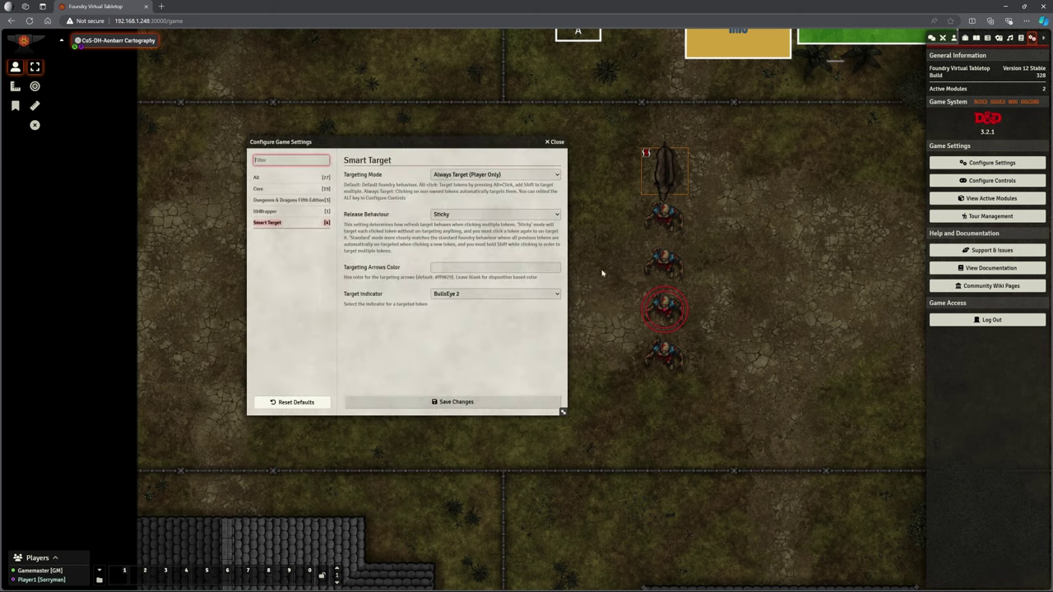
pyautogui.click(476, 296)
pyautogui.click(462, 342)
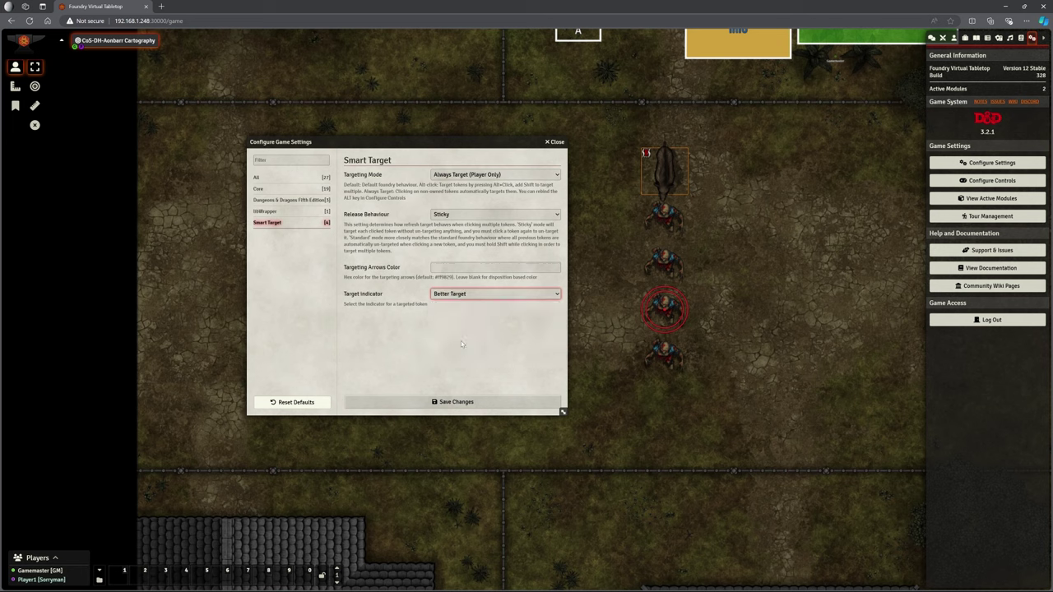
pyautogui.click(458, 402)
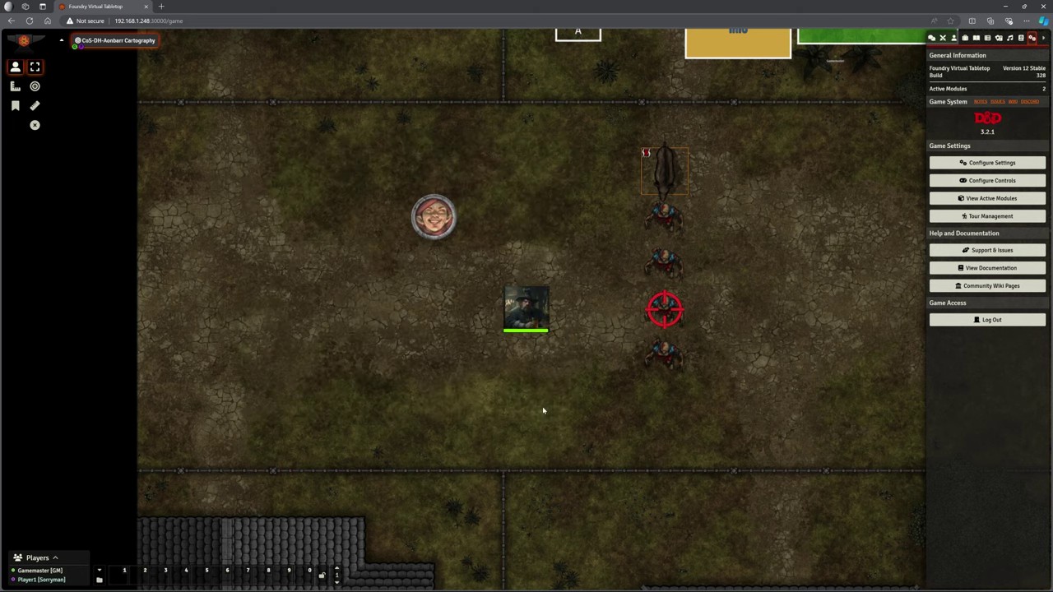
# Test the Better Target indicator by targeting and untargeting enemy tokens.
pyautogui.press('t')
pyautogui.press('t')
pyautogui.press('t')
pyautogui.press('t')
pyautogui.press('t')
# Set the player's Target Indicator back to CrossHair 1, save the settings, and target the second and fourth enemies below the Boar.
pyautogui.click(946, 165)
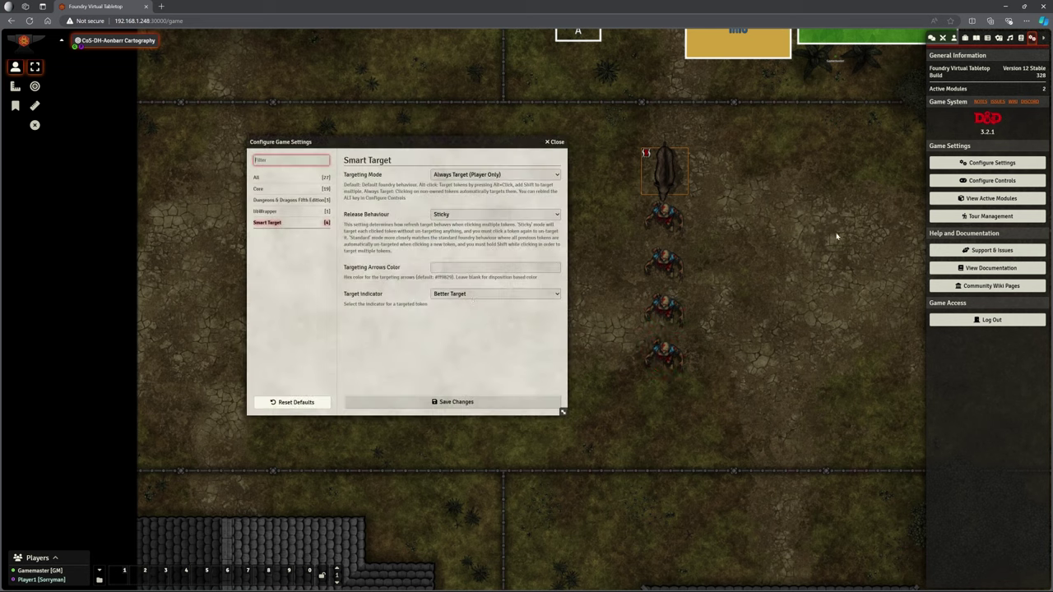
pyautogui.click(471, 294)
pyautogui.click(470, 311)
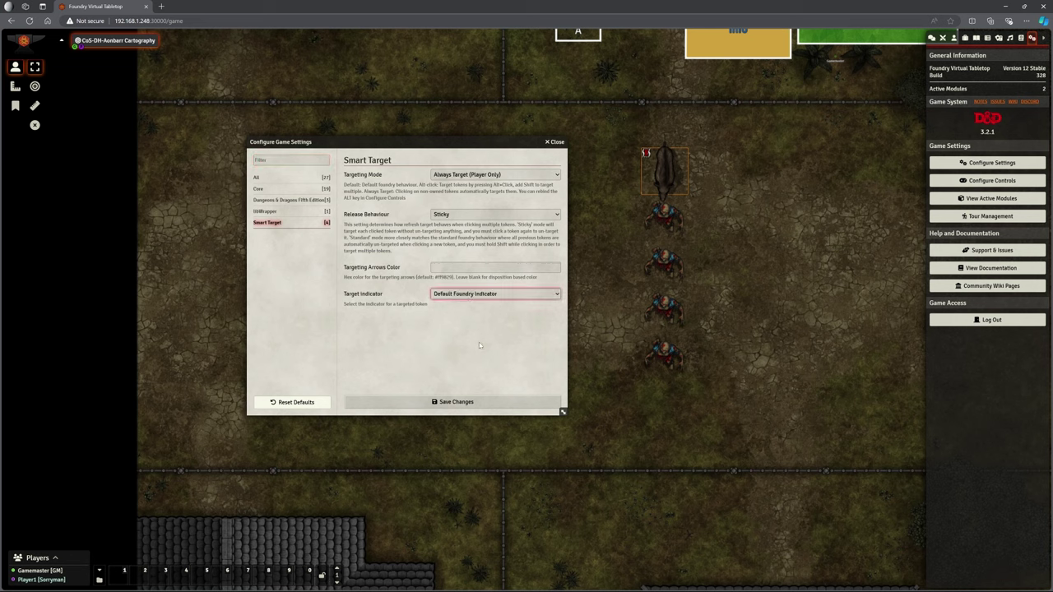
pyautogui.click(481, 295)
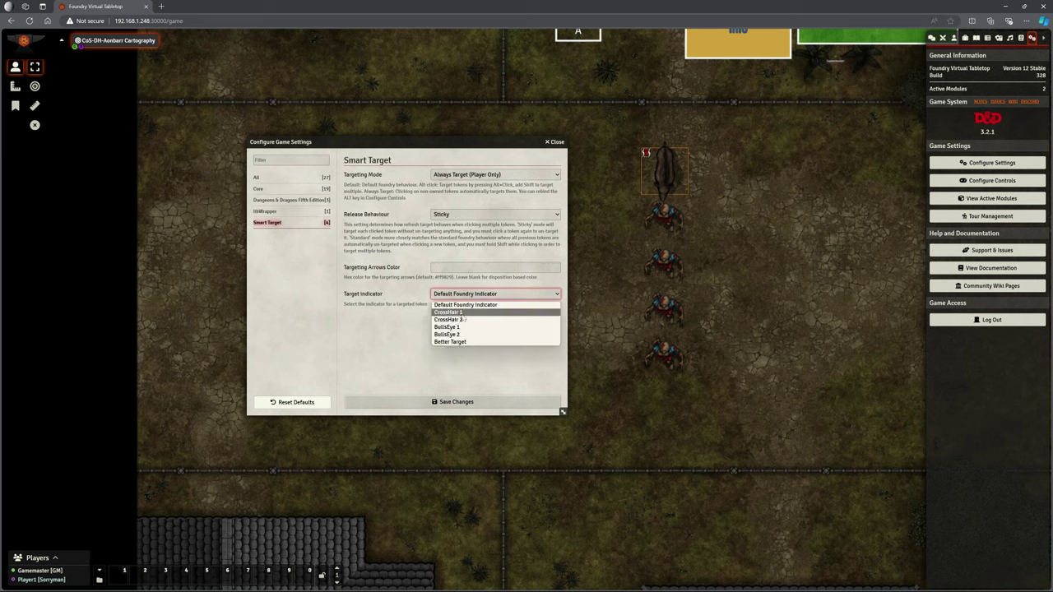
pyautogui.click(465, 312)
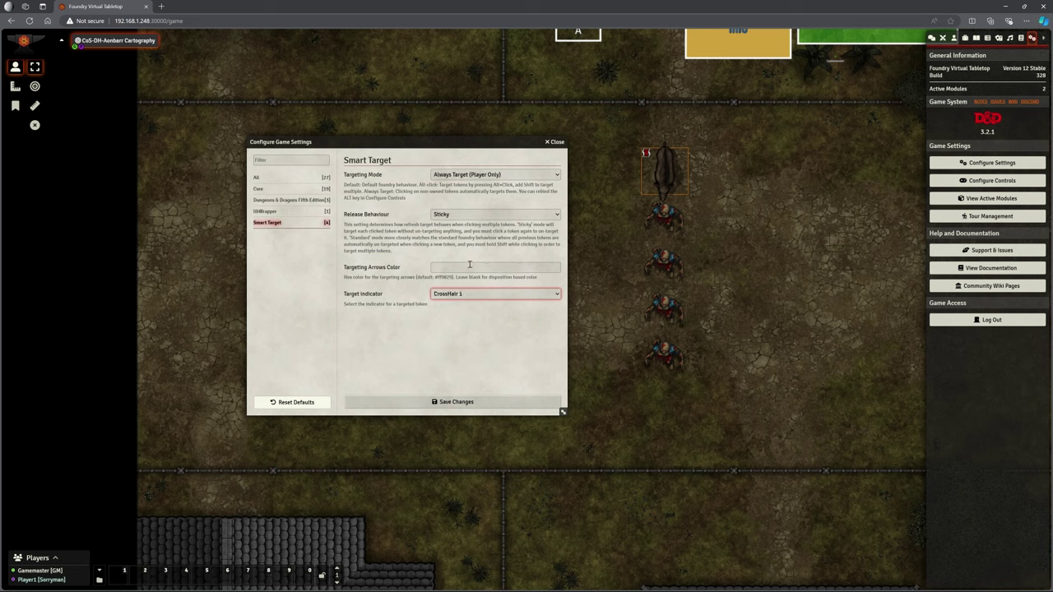
pyautogui.click(460, 402)
pyautogui.click(665, 264)
pyautogui.click(666, 356)
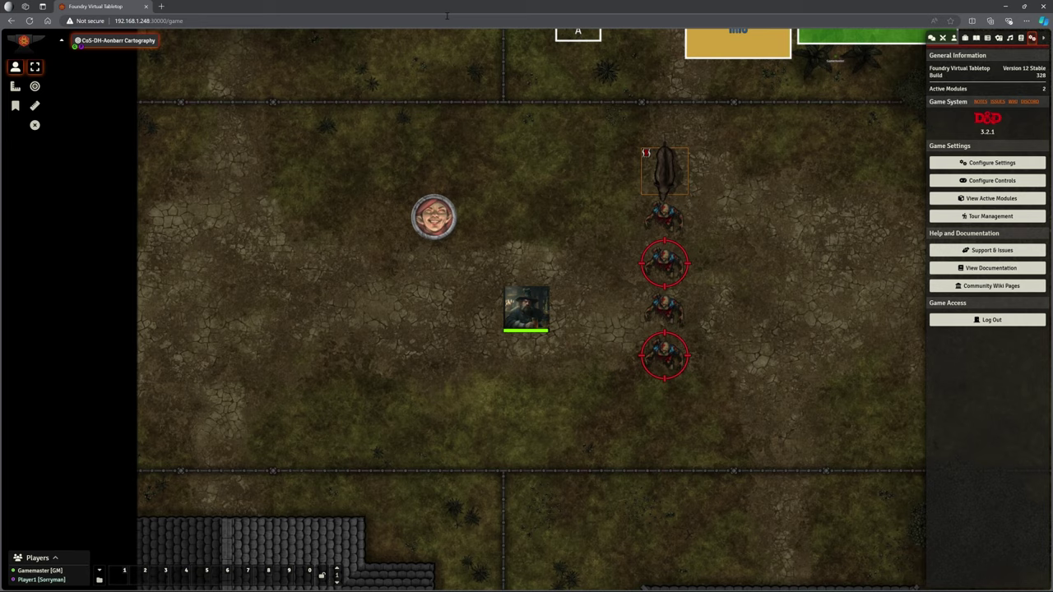
# Switch to the Gamemaster's window and examine the player's target markers on the Zombie tokens up close.
pyautogui.moveTo(440, 12); pyautogui.dragTo(1052, 76)
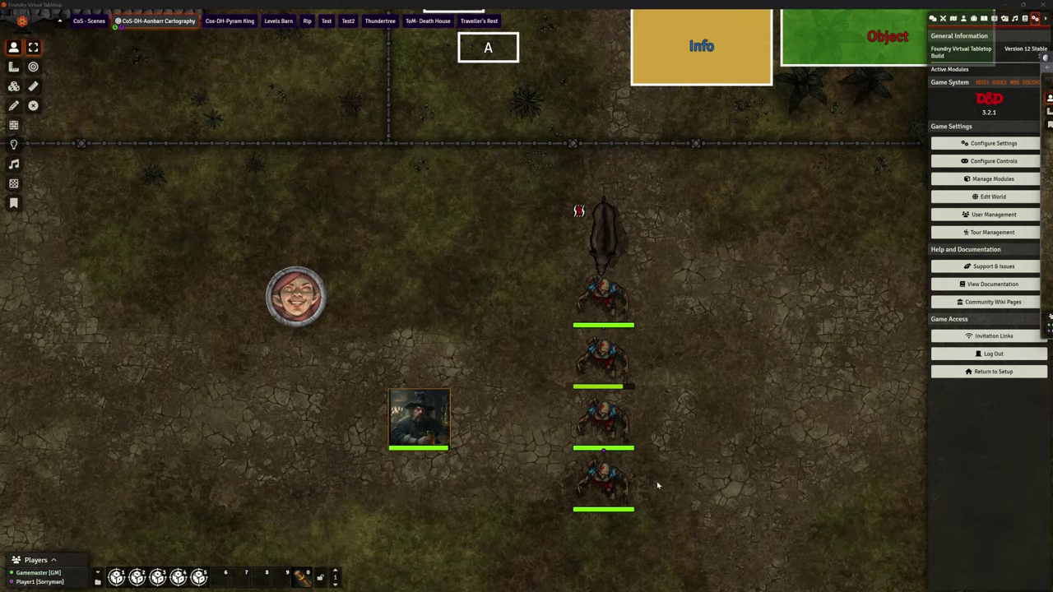
pyautogui.scroll(3, 686, 463)
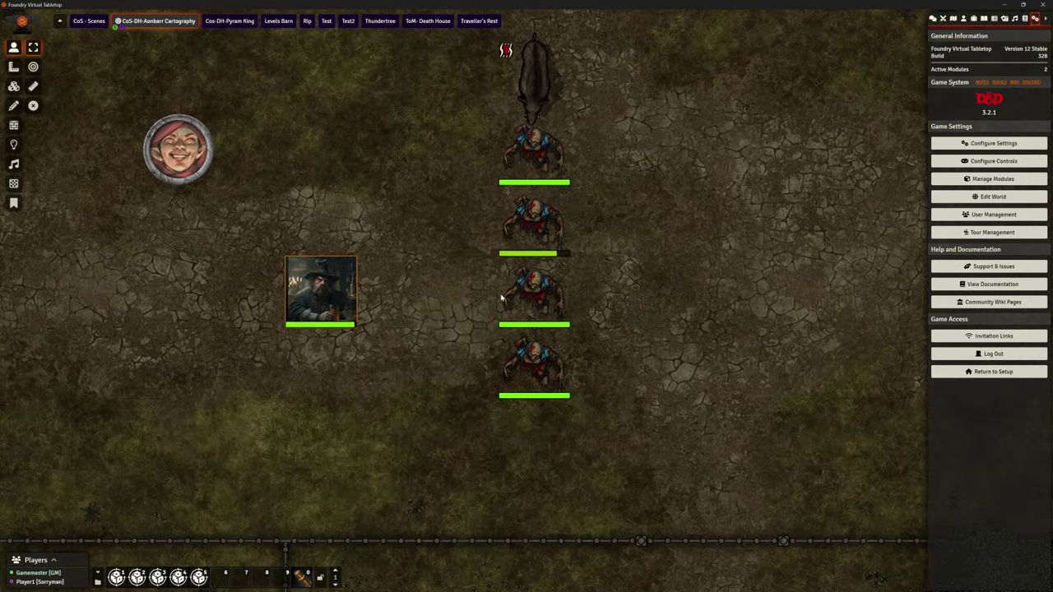
pyautogui.scroll(1, 588, 450)
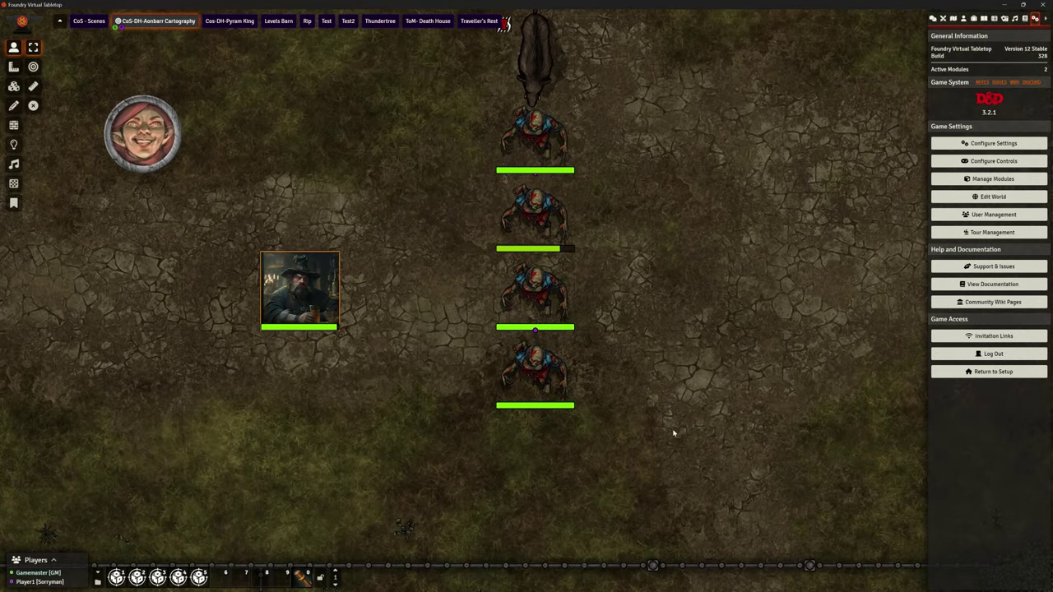
pyautogui.scroll(4, 673, 433)
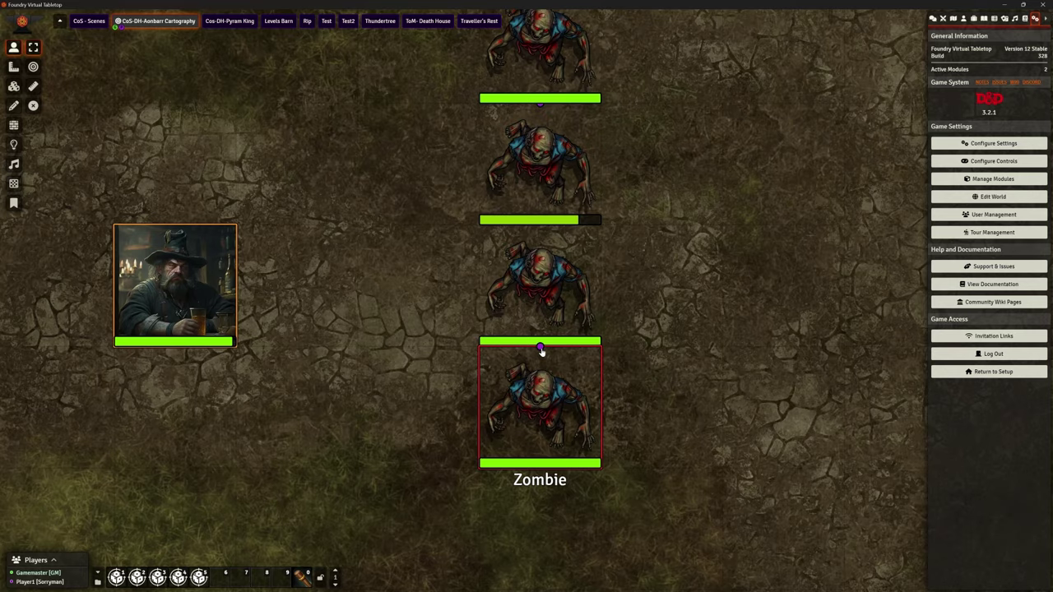
pyautogui.scroll(-6, 547, 383)
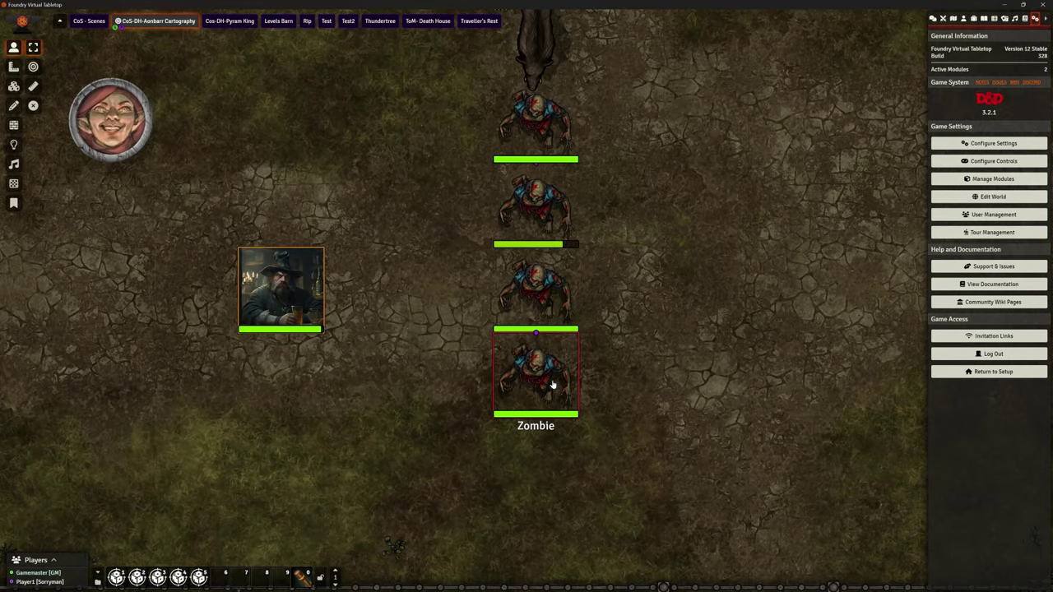
pyautogui.scroll(-1, 677, 238)
pyautogui.moveTo(677, 238); pyautogui.dragTo(691, 296)
# In the Gamemaster's Smart Target settings, set Targeting Mode to Always Target (Player Only) and keep Release Behaviour at Standard.
pyautogui.click(987, 145)
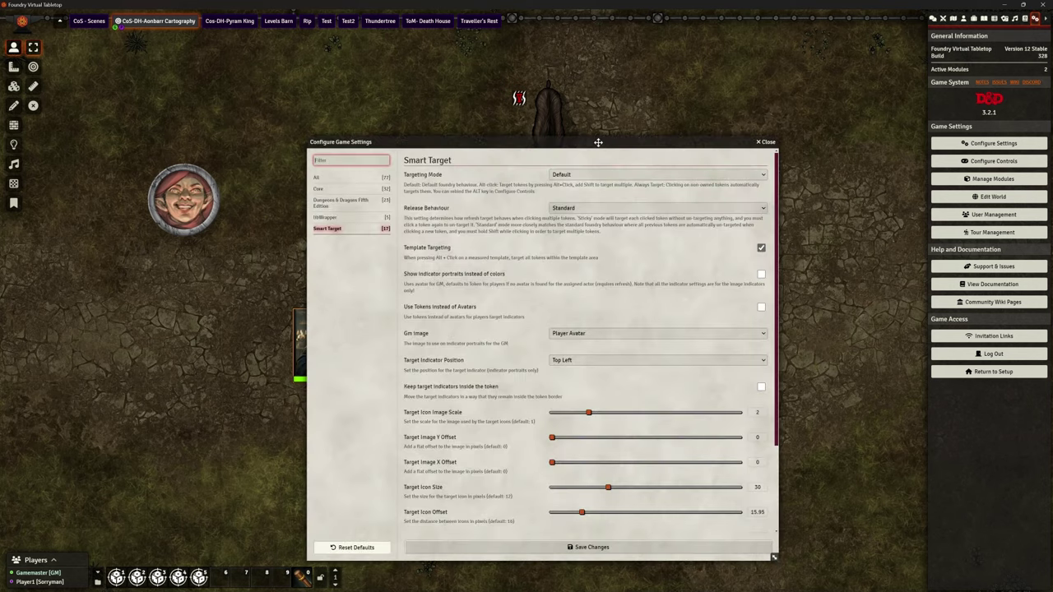
pyautogui.moveTo(598, 142); pyautogui.dragTo(707, 92)
pyautogui.click(696, 125)
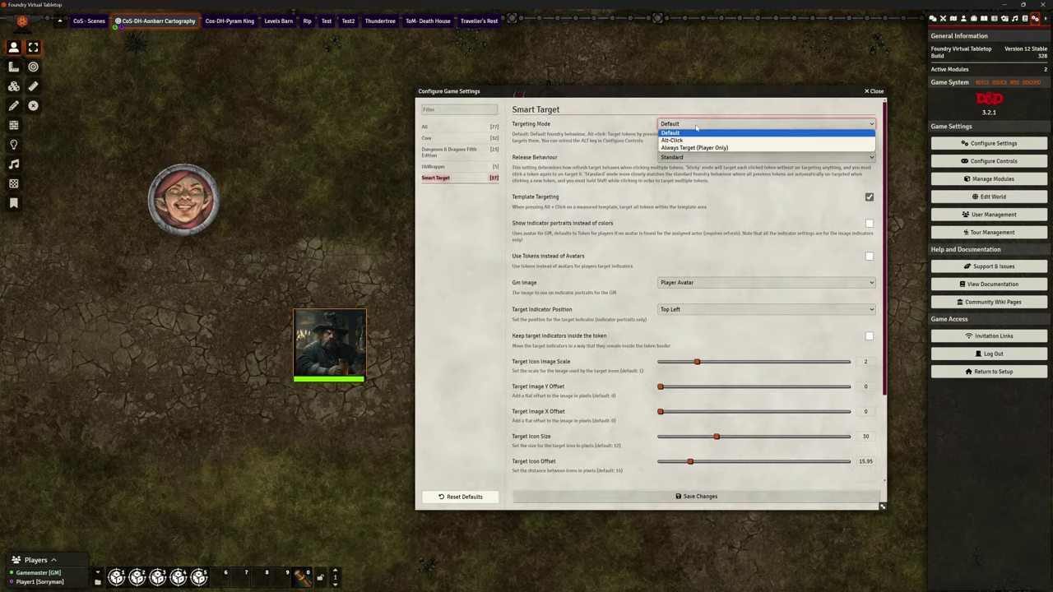
pyautogui.click(735, 148)
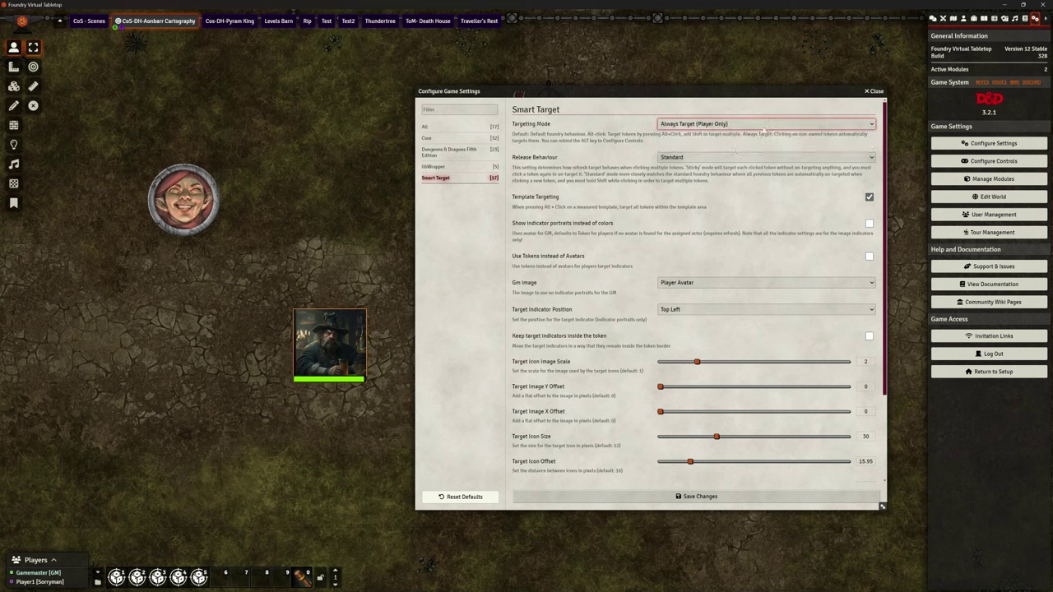
pyautogui.click(729, 157)
pyautogui.click(728, 167)
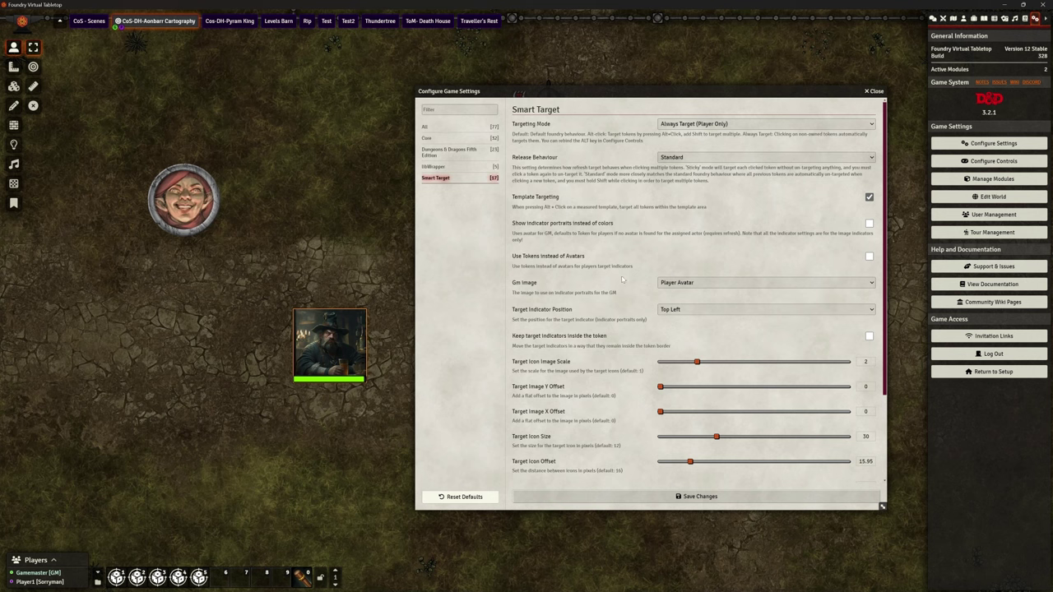
# Review the Gm Image options and set the Gm Image to Token Portrait.
pyautogui.click(679, 283)
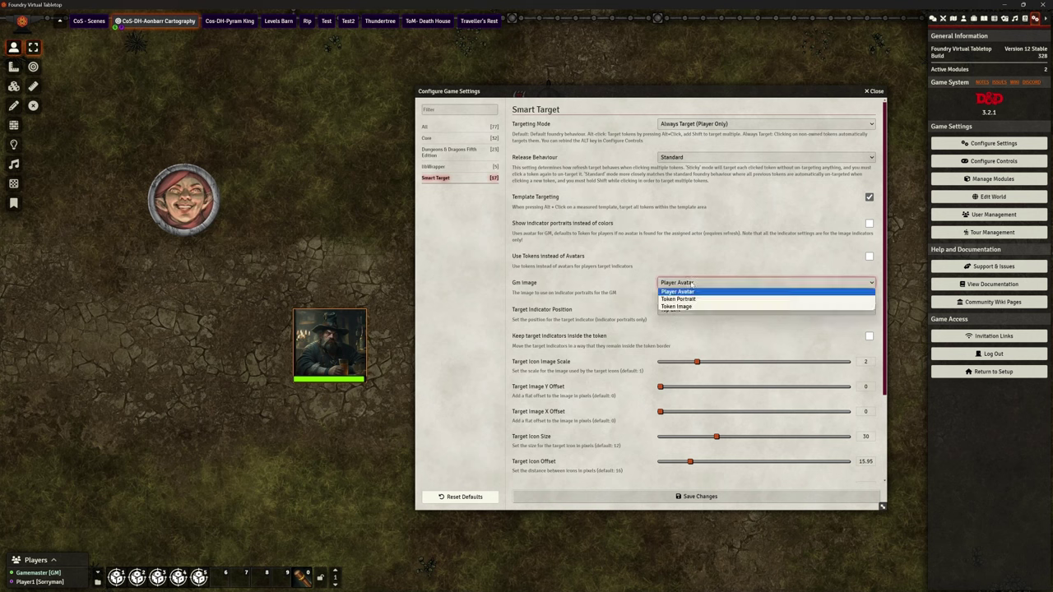
pyautogui.click(691, 283)
pyautogui.click(693, 284)
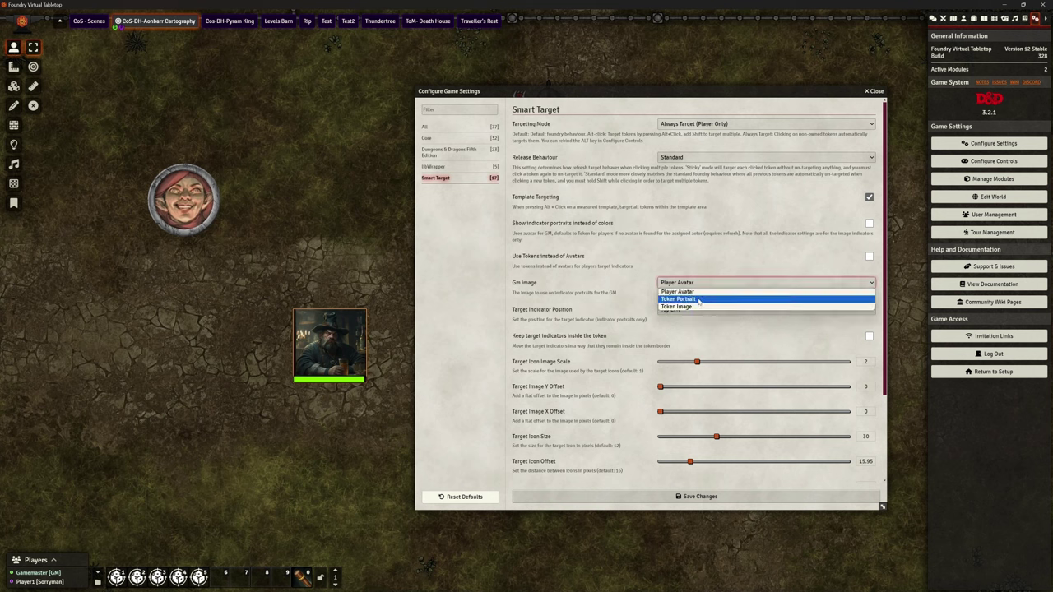
pyautogui.click(699, 299)
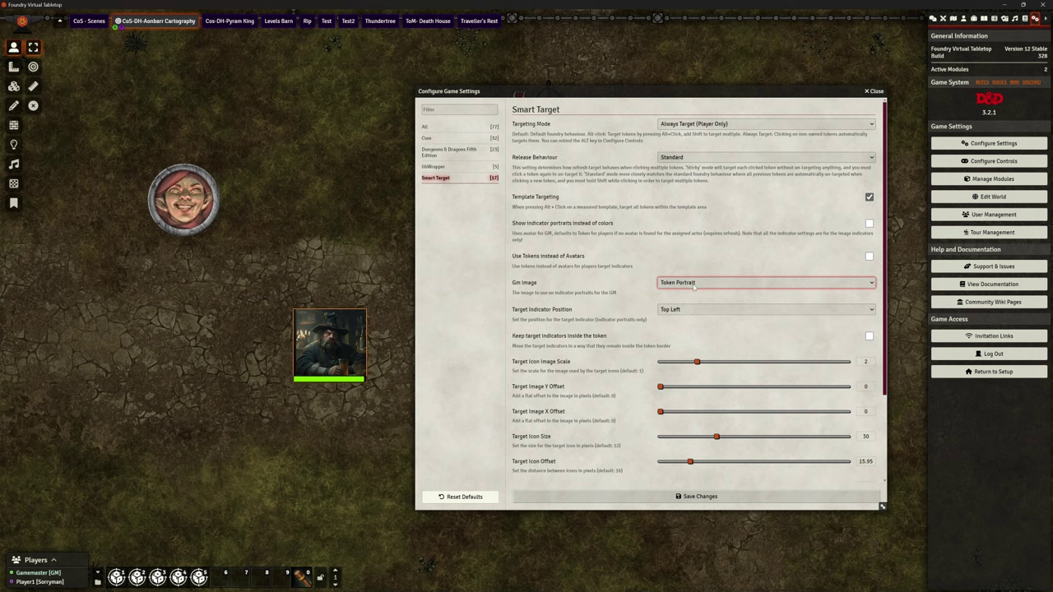
pyautogui.click(693, 284)
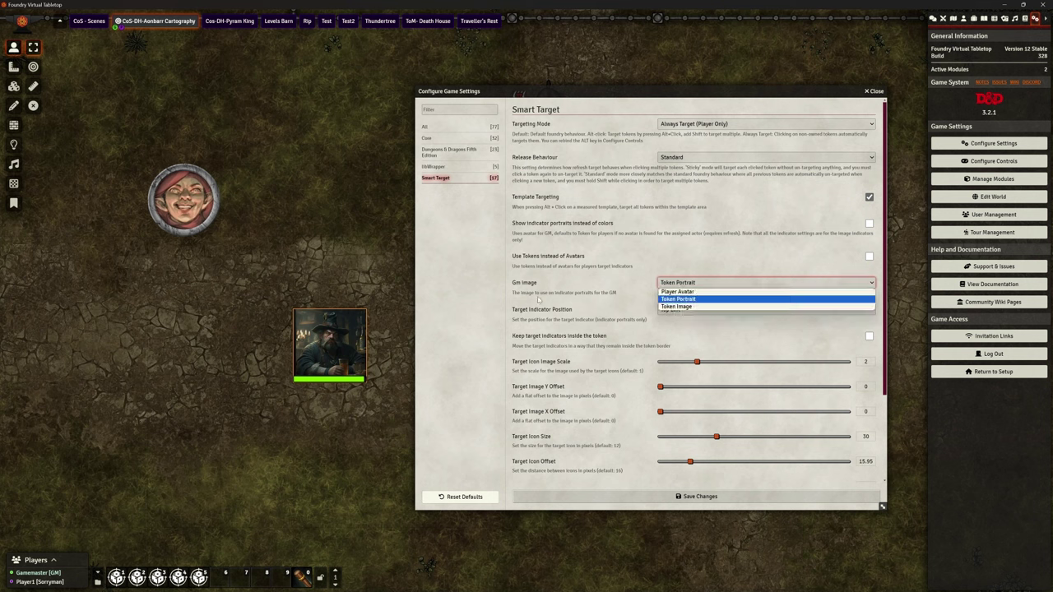
pyautogui.click(703, 301)
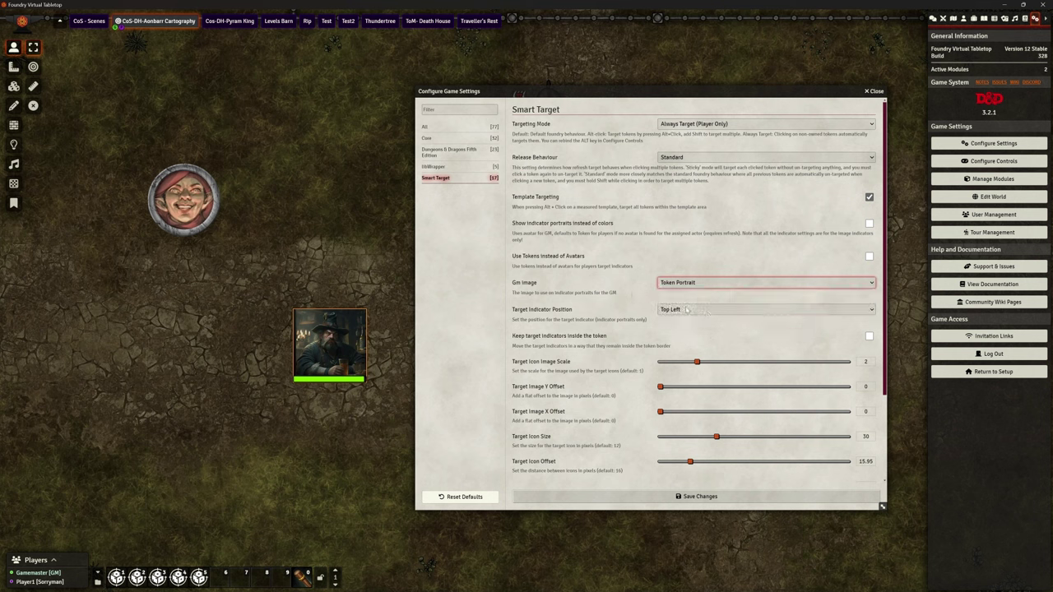
# Keep the Target Indicator Position at Top Left and set the Target Image Y Offset to 3.
pyautogui.click(687, 309)
pyautogui.click(686, 323)
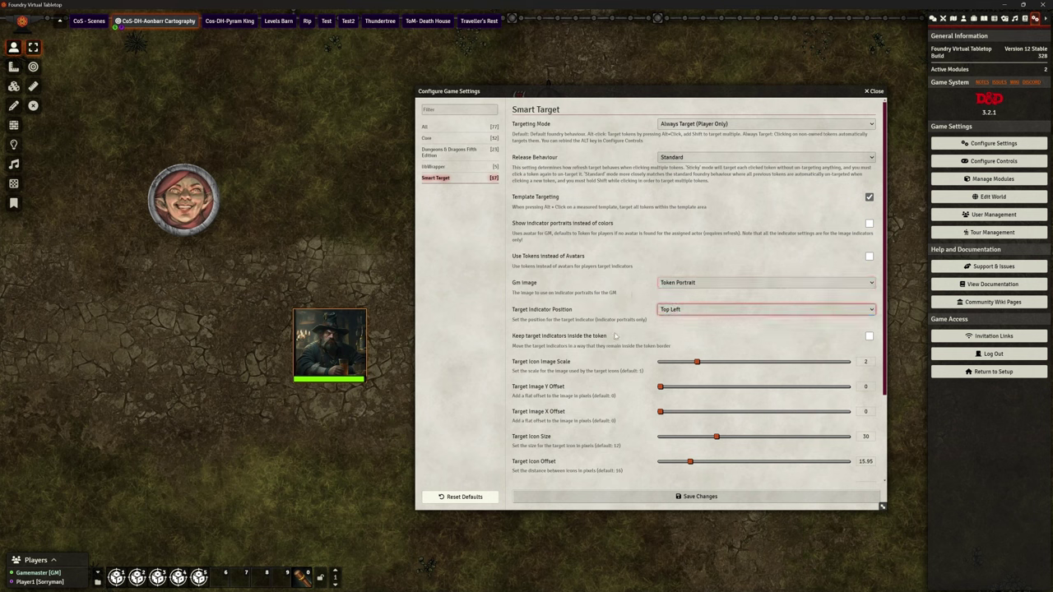
pyautogui.click(675, 387)
pyautogui.moveTo(674, 387); pyautogui.dragTo(665, 388)
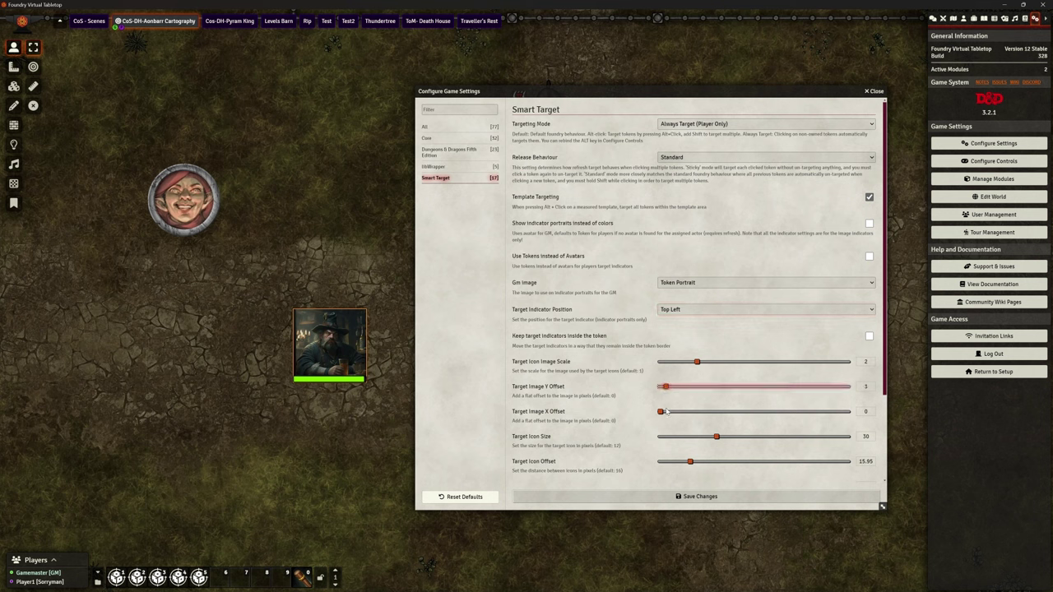
# Set Target Image X Offset to 3.4, keep the Default Foundry Indicator, and save with the player color enabled for the target indicator.
pyautogui.click(666, 411)
pyautogui.scroll(-2, 675, 482)
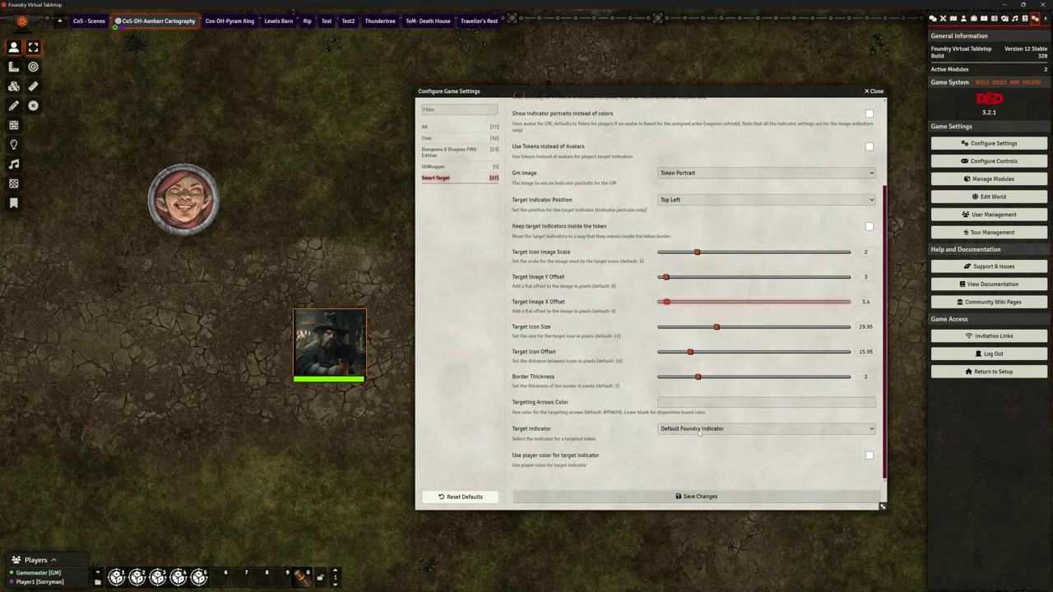
pyautogui.click(699, 429)
pyautogui.click(697, 437)
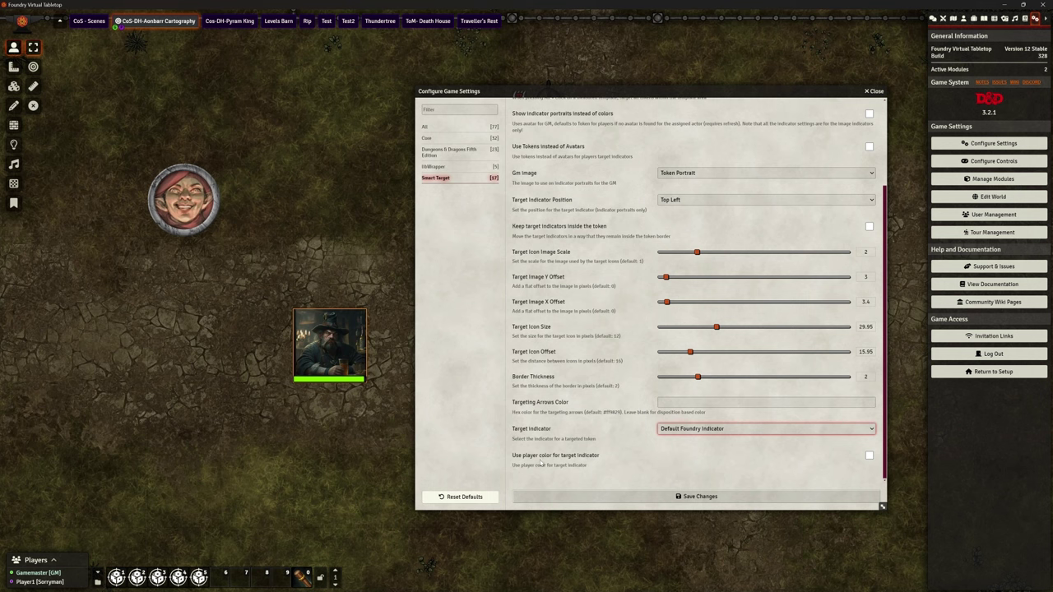
pyautogui.click(869, 454)
pyautogui.click(688, 497)
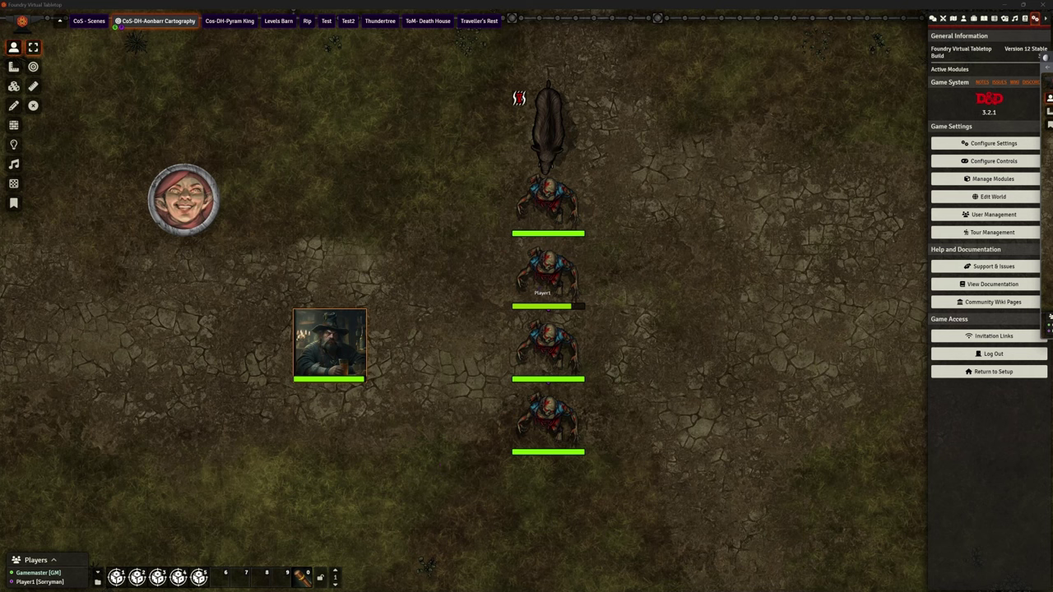
# Set the Smart Target Gm Image to Player Avatar and save the settings.
pyautogui.click(994, 144)
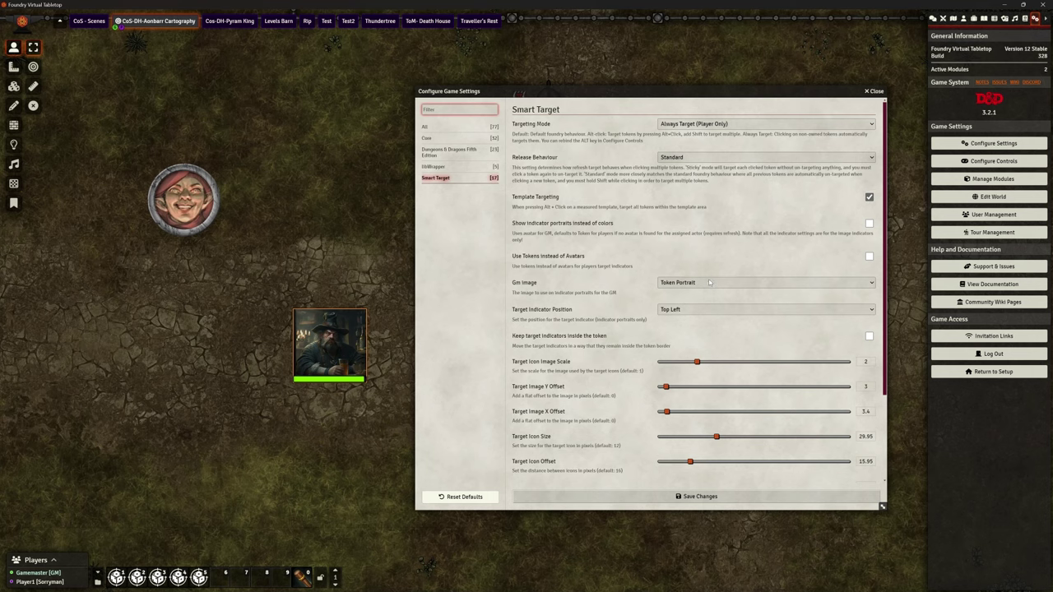
pyautogui.click(709, 282)
pyautogui.click(700, 294)
pyautogui.click(696, 494)
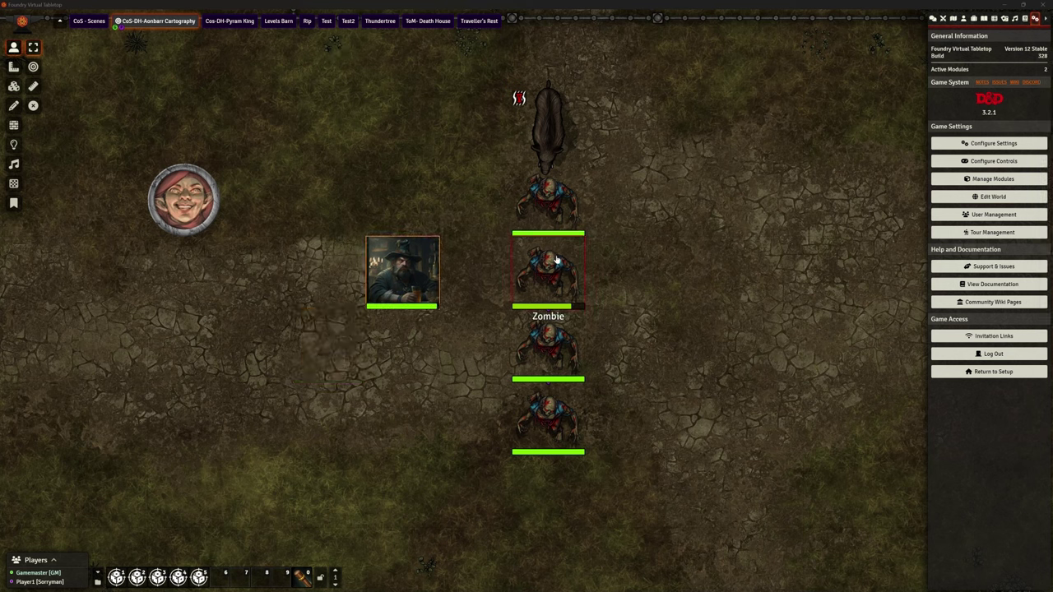
# Select the dark-hatted character's token and toggle targeting on the Zombie tokens as Gamemaster.
pyautogui.click(554, 204)
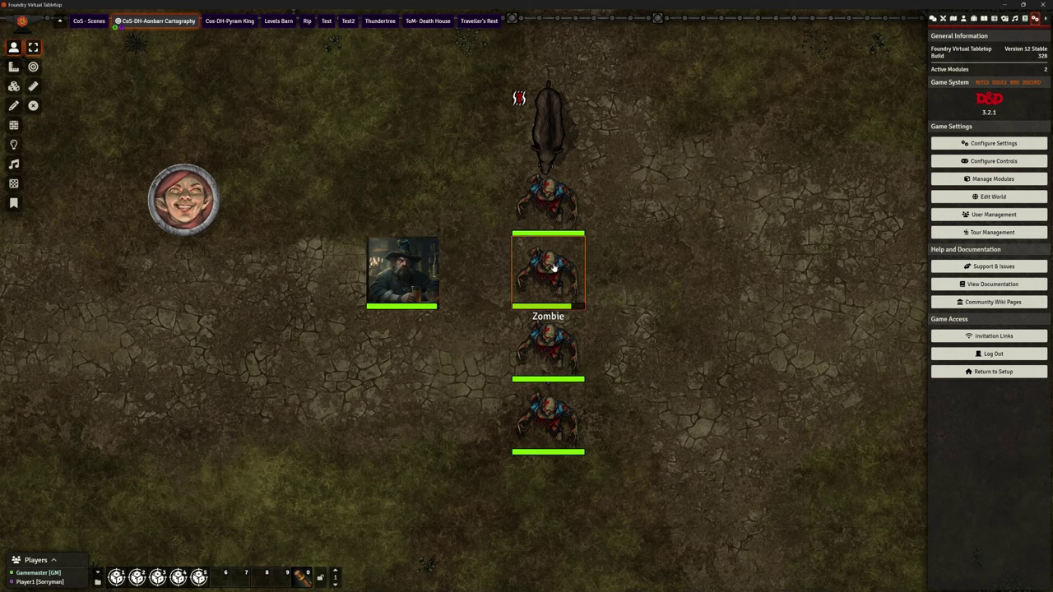
pyautogui.click(429, 285)
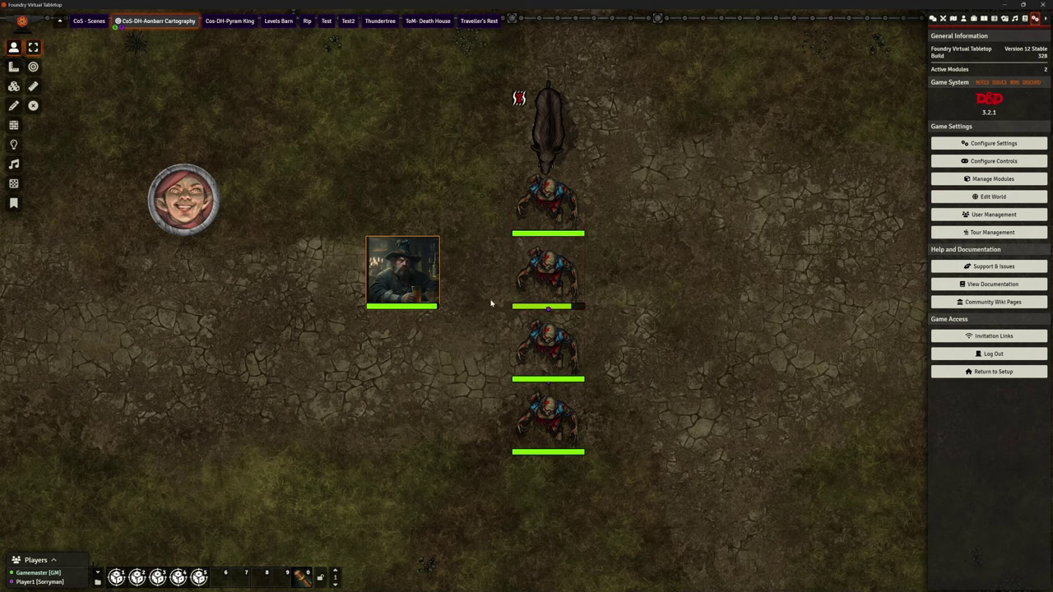
pyautogui.press('t')
pyautogui.press('t')
pyautogui.press('t')
pyautogui.press('t')
# Disable the player color for the target indicator, lower the Border Thickness, and set Target Icon Offset to 11.25 and Target Icon Size to 13.9.
pyautogui.click(994, 143)
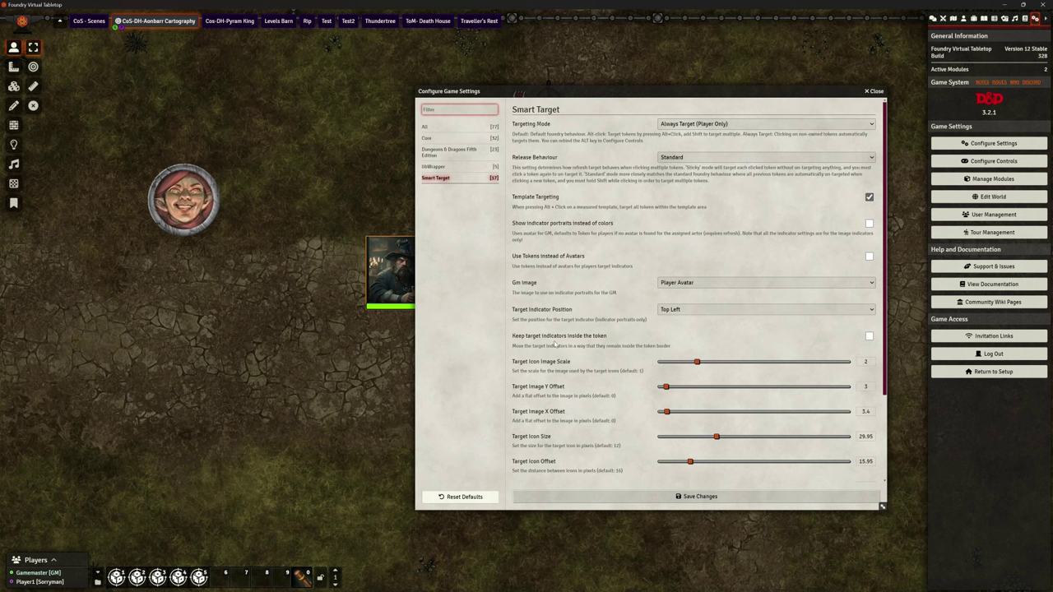
pyautogui.scroll(-3, 760, 340)
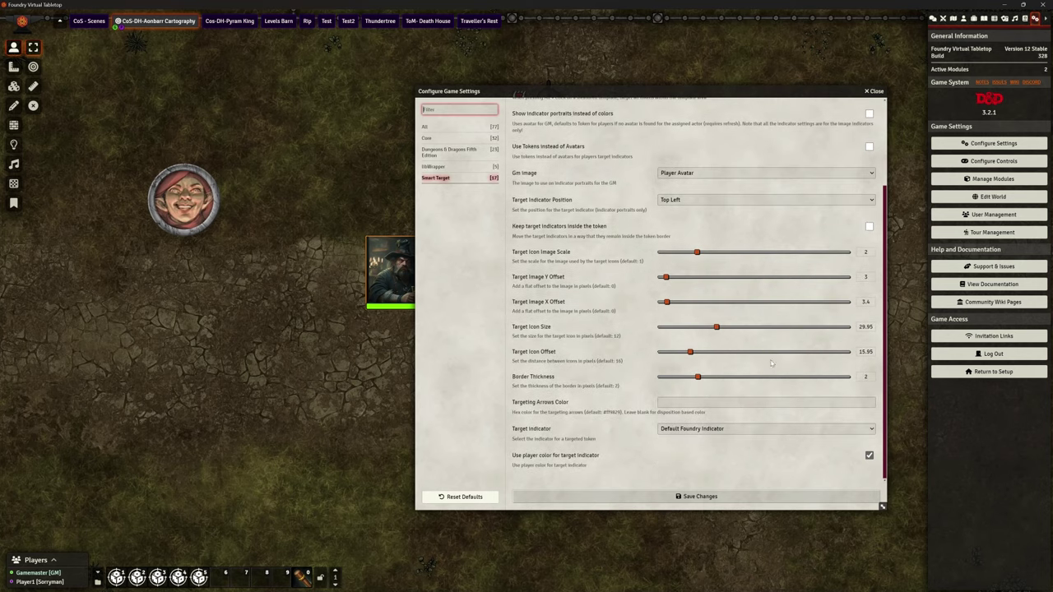
pyautogui.click(870, 455)
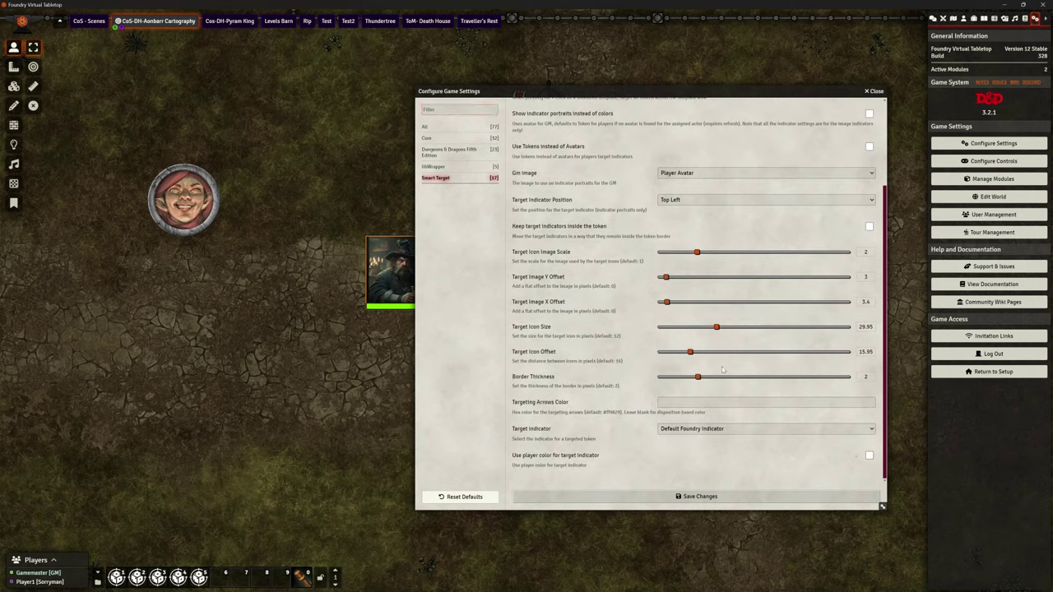
pyautogui.moveTo(692, 353); pyautogui.dragTo(683, 378)
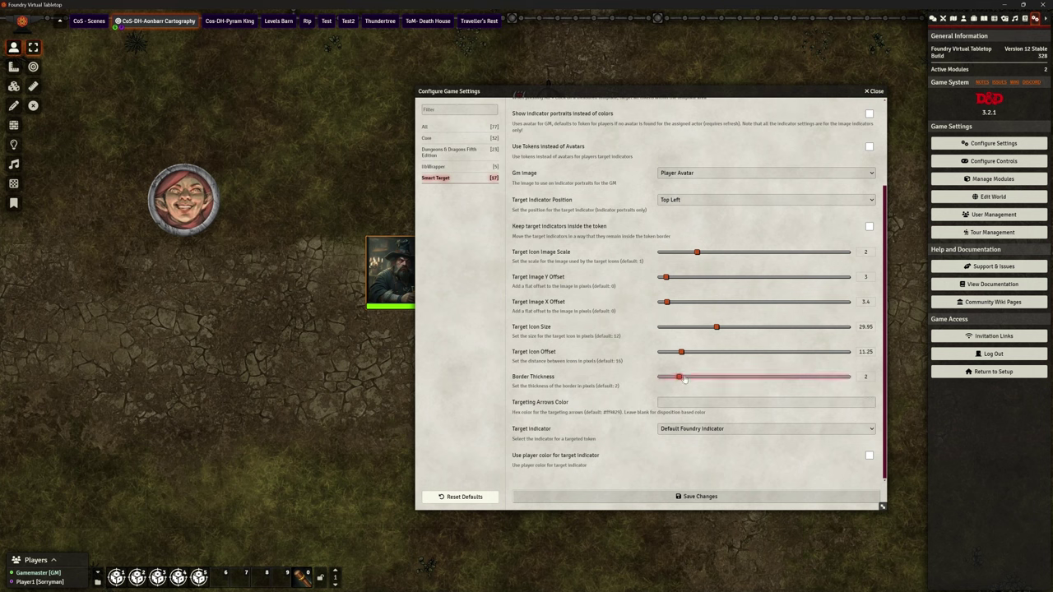
pyautogui.click(696, 327)
pyautogui.moveTo(695, 326); pyautogui.dragTo(686, 327)
pyautogui.scroll(3, 739, 230)
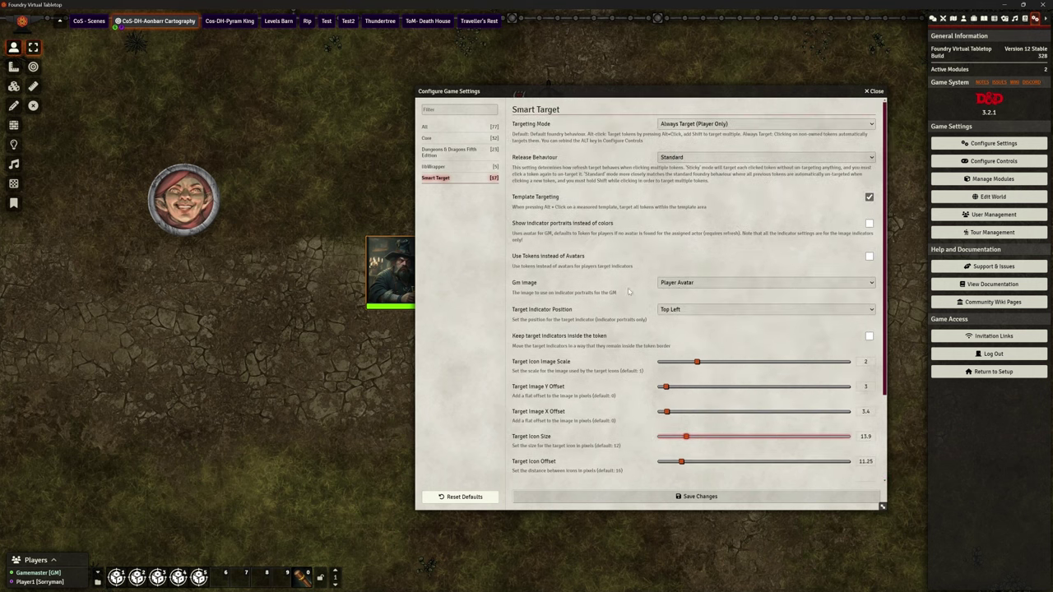
# Set the Gm Image to Token Image and save the Smart Target settings.
pyautogui.click(699, 283)
pyautogui.click(689, 306)
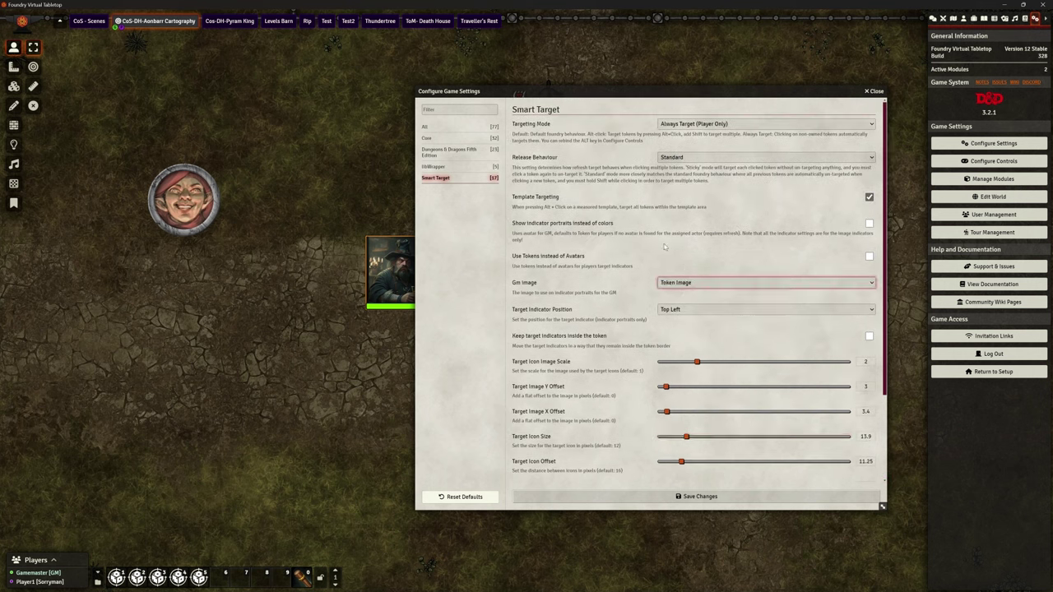
pyautogui.click(685, 497)
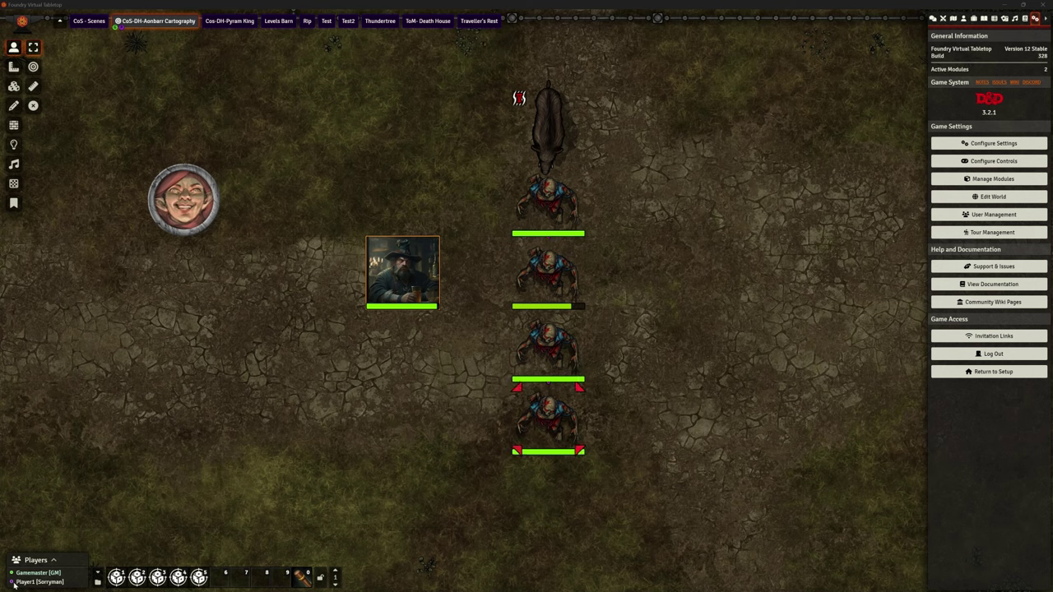
# Enable Show indicator portraits instead of colors in the Smart Target settings and save.
pyautogui.click(993, 161)
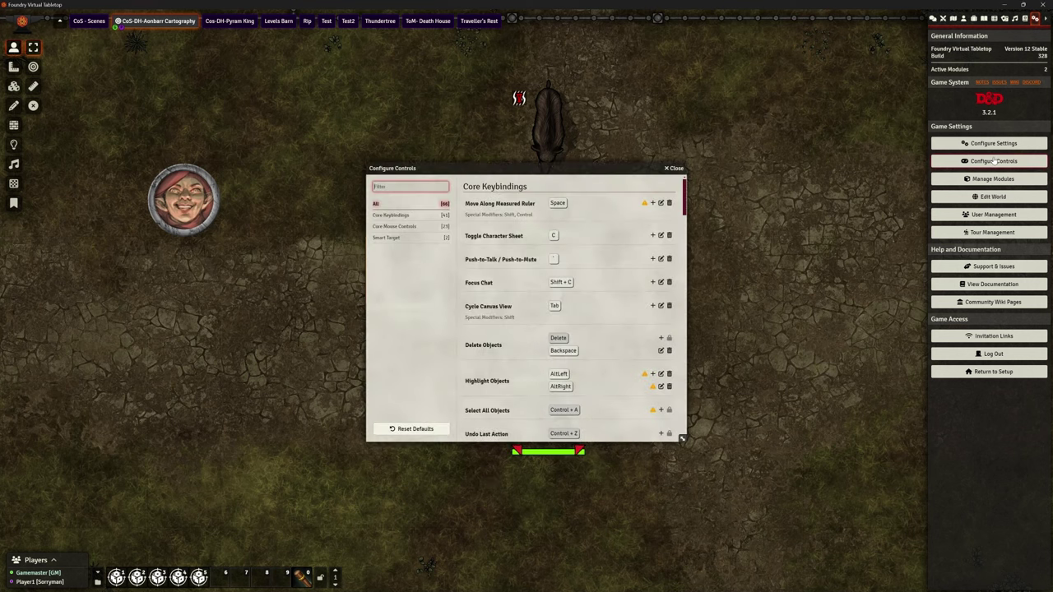
pyautogui.click(675, 168)
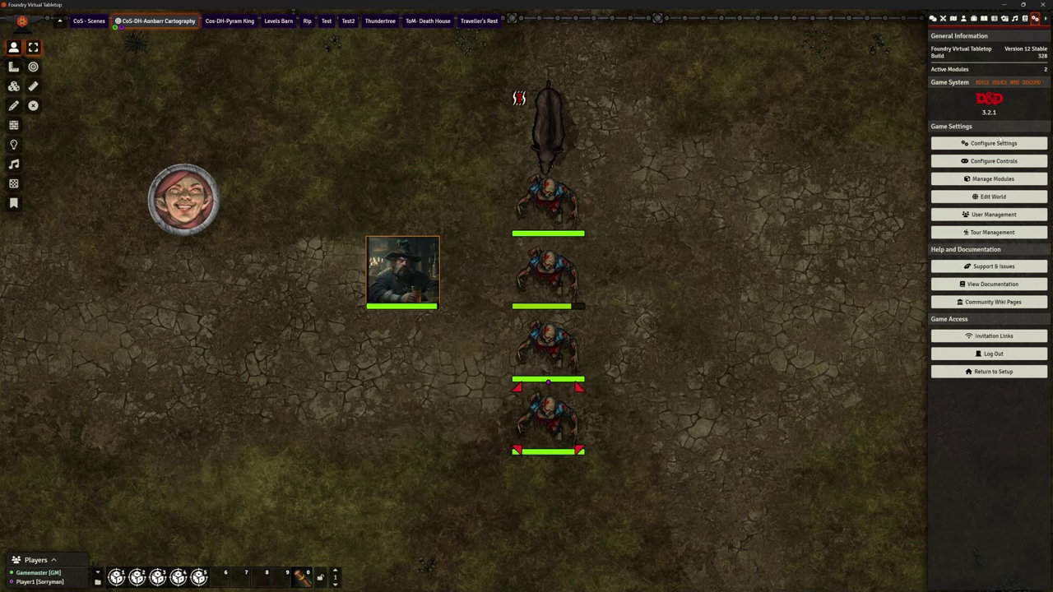
pyautogui.click(999, 143)
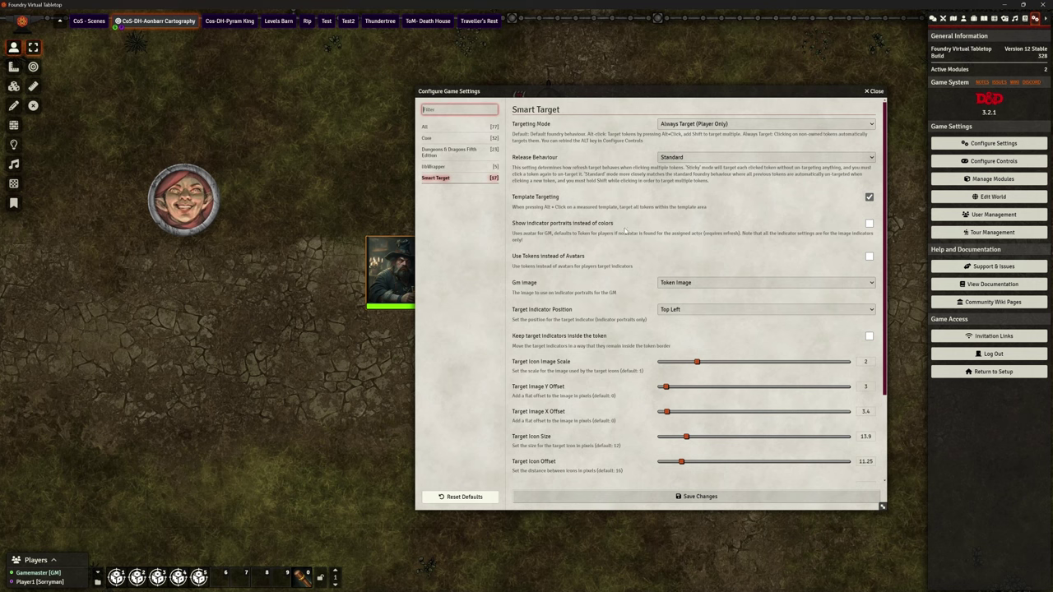
pyautogui.click(870, 224)
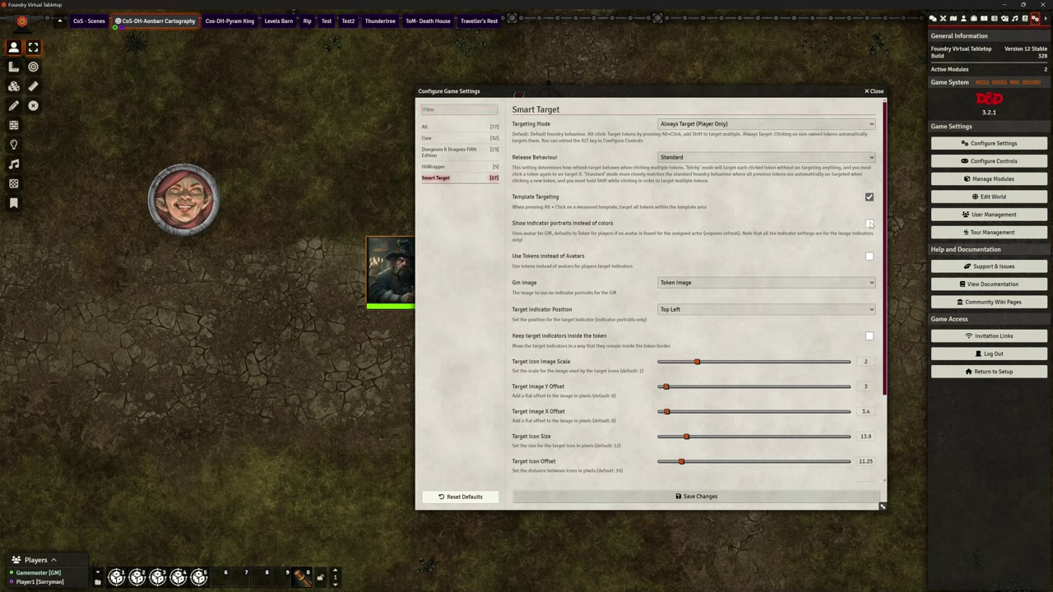
pyautogui.click(674, 497)
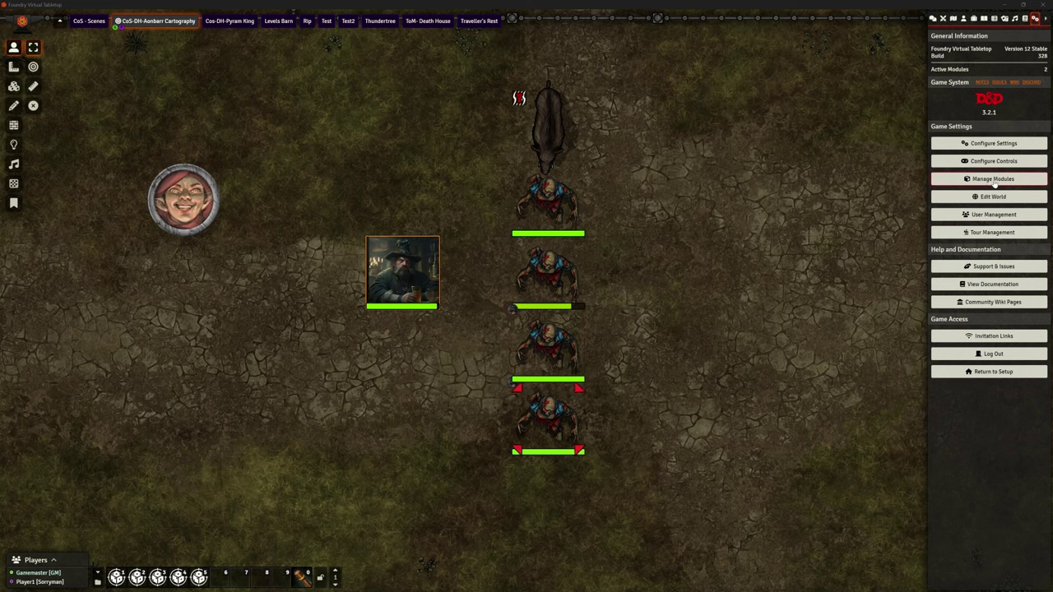
# Raise the Target Icon Image Scale to 10 and the Target Icon Size to 100, saving after each change.
pyautogui.click(991, 144)
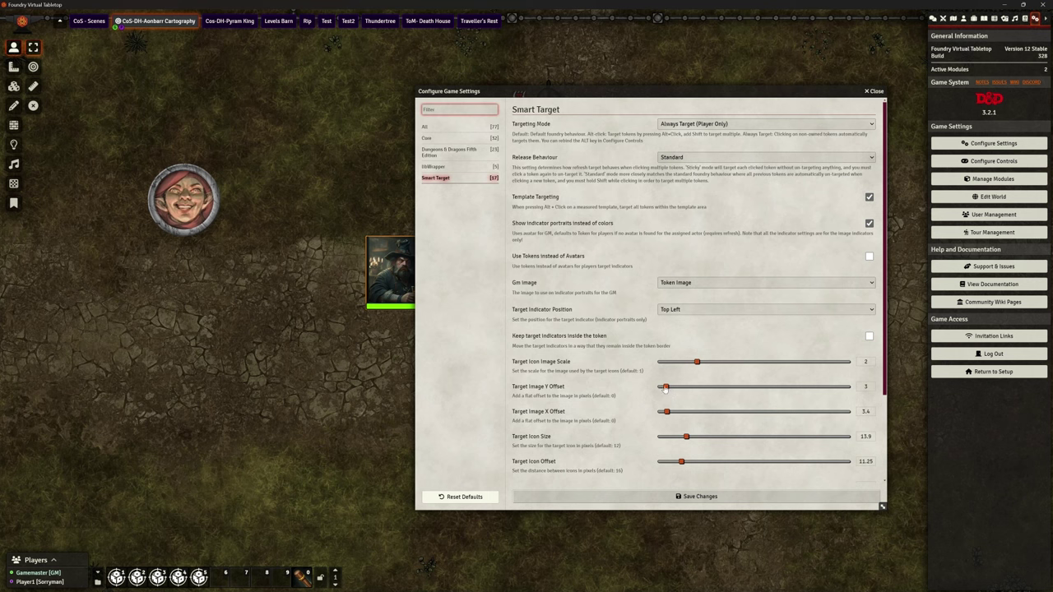
pyautogui.moveTo(719, 361); pyautogui.dragTo(751, 364)
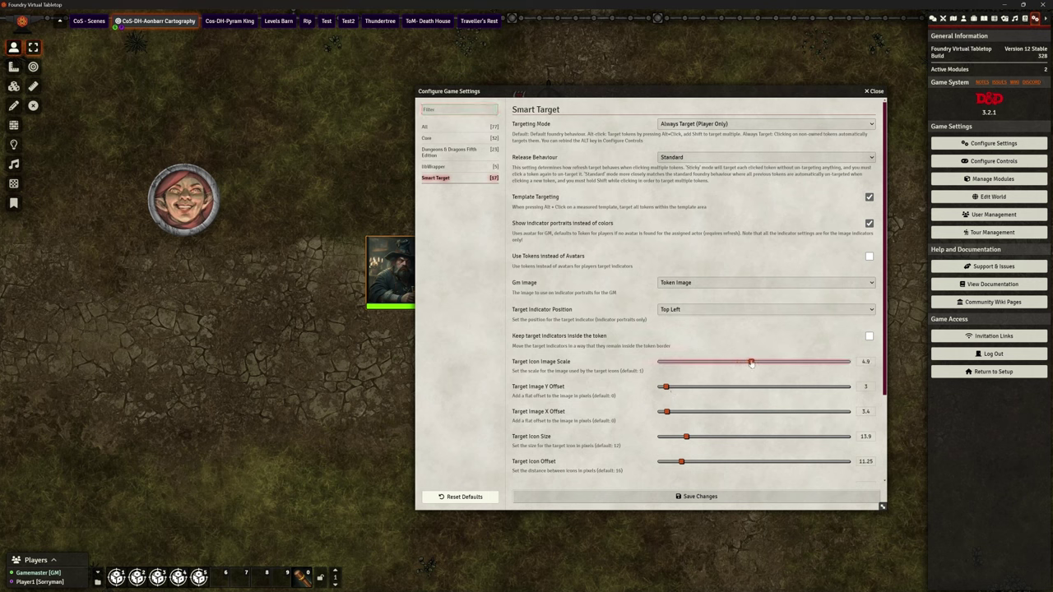
pyautogui.moveTo(688, 88); pyautogui.dragTo(853, 106)
pyautogui.moveTo(946, 381); pyautogui.dragTo(1015, 384)
pyautogui.click(855, 516)
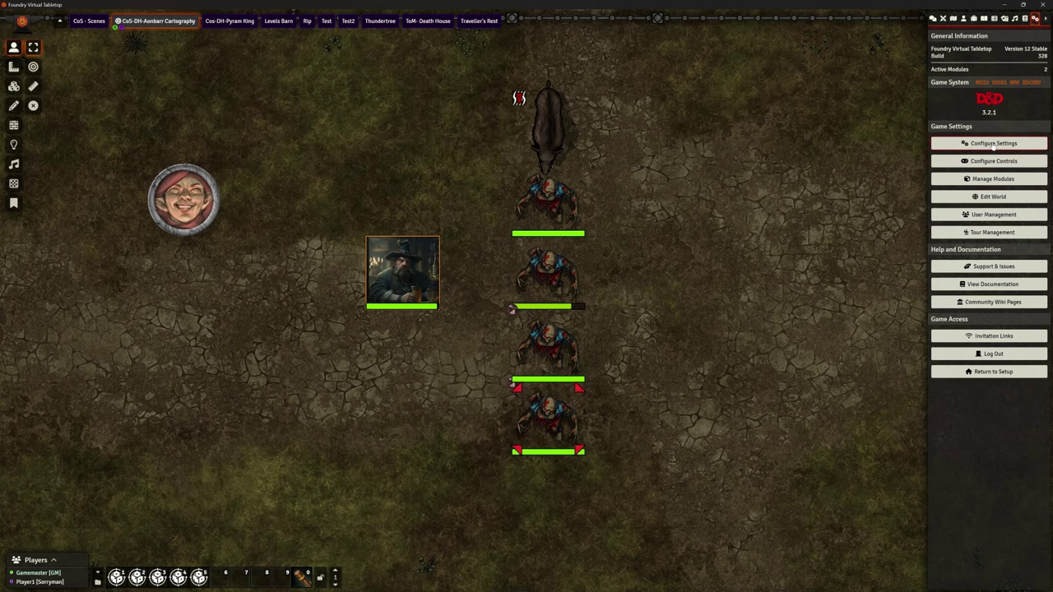
pyautogui.click(983, 143)
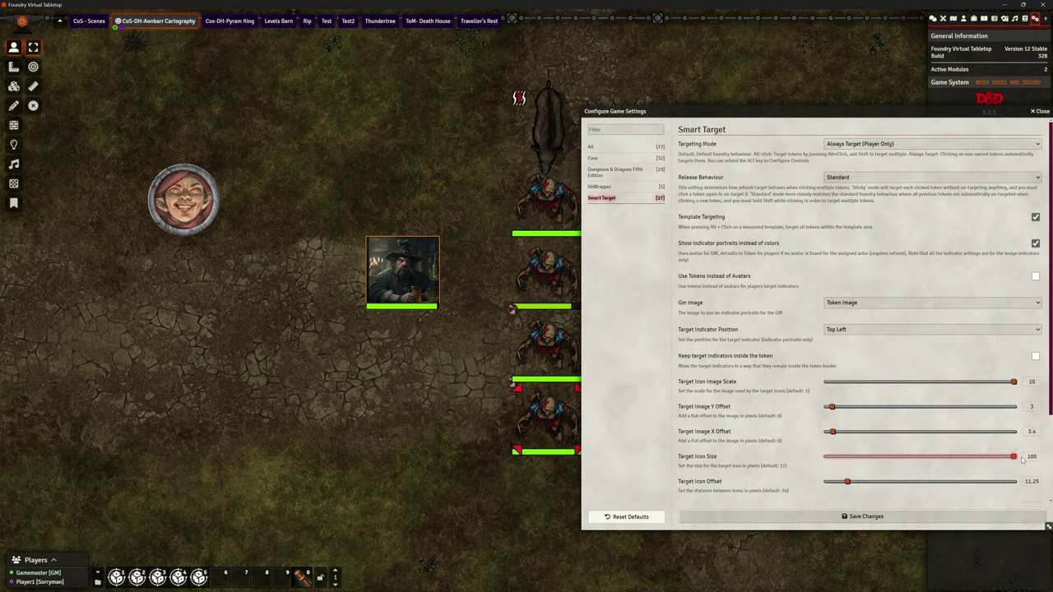
pyautogui.click(904, 520)
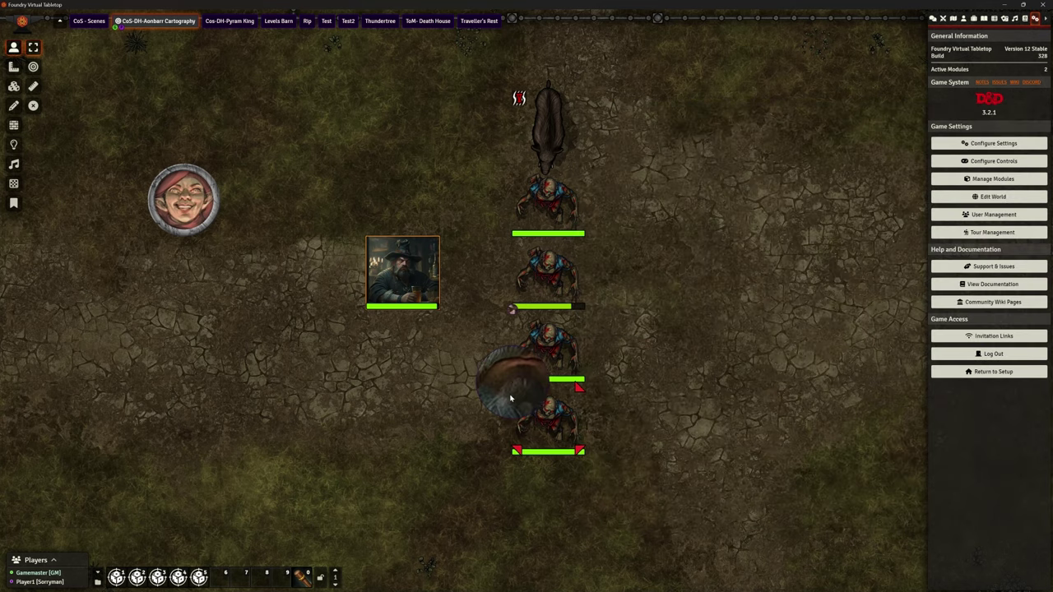
# Set the Target Icon Image Scale to 1, save, and target another Zombie token to display its portrait indicator.
pyautogui.click(992, 144)
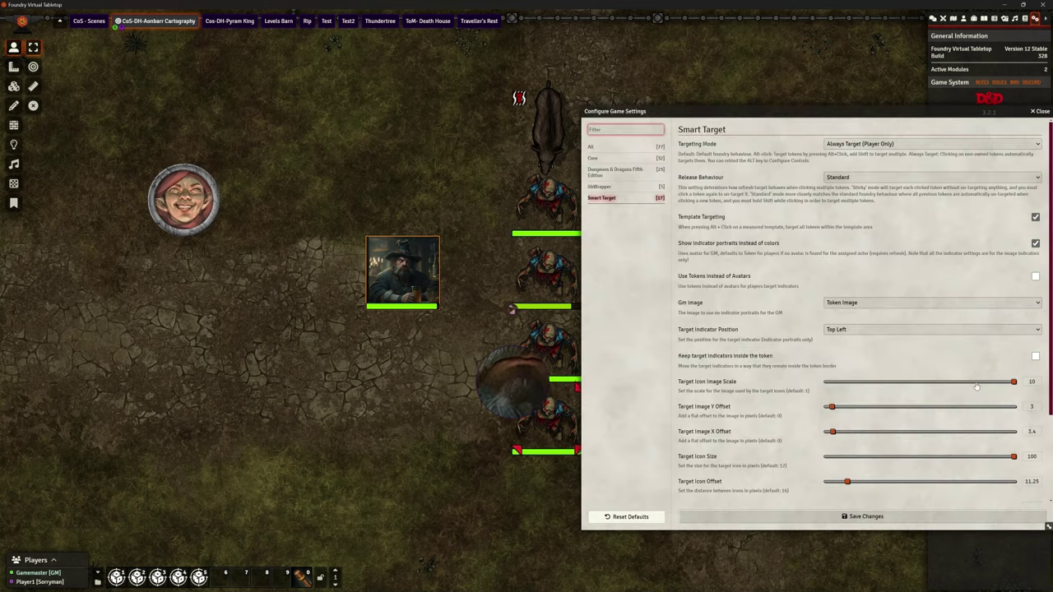
pyautogui.moveTo(1012, 383); pyautogui.dragTo(844, 383)
pyautogui.click(877, 520)
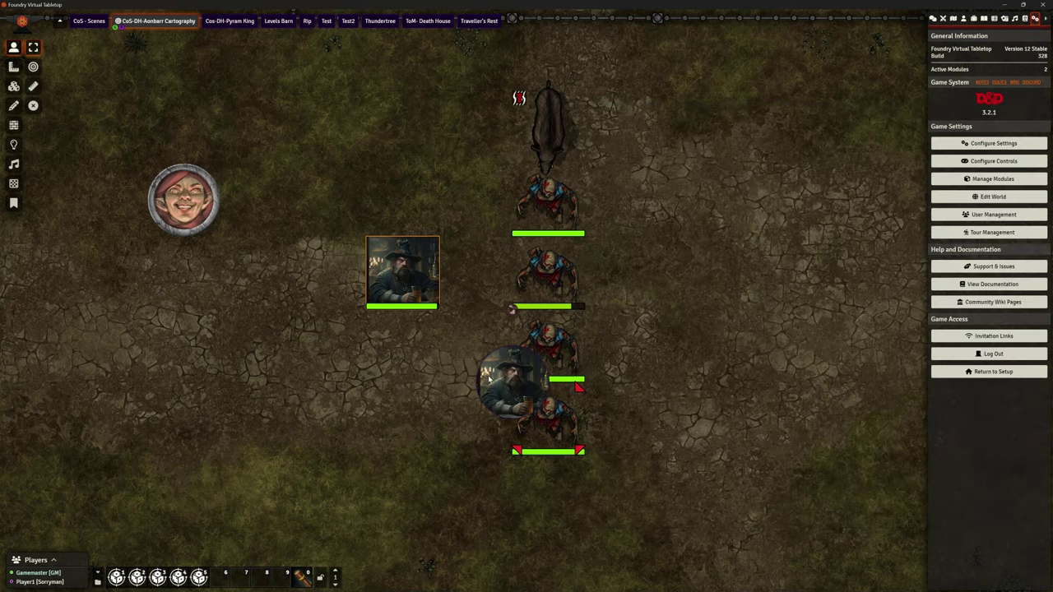
pyautogui.press('t')
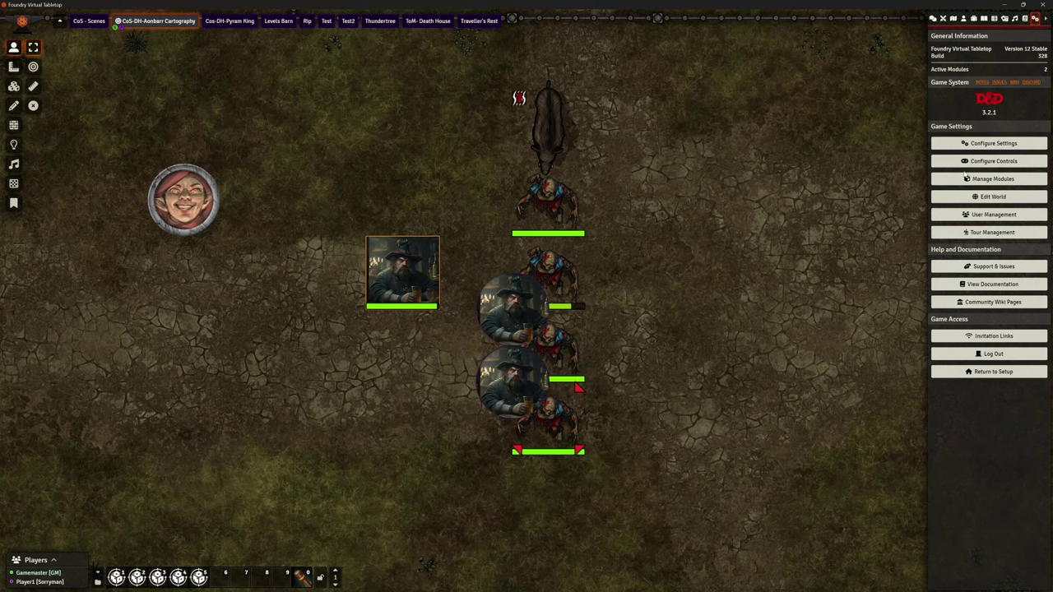
# Reduce the Target Icon Size to 32.55 and save the Smart Target settings.
pyautogui.click(977, 145)
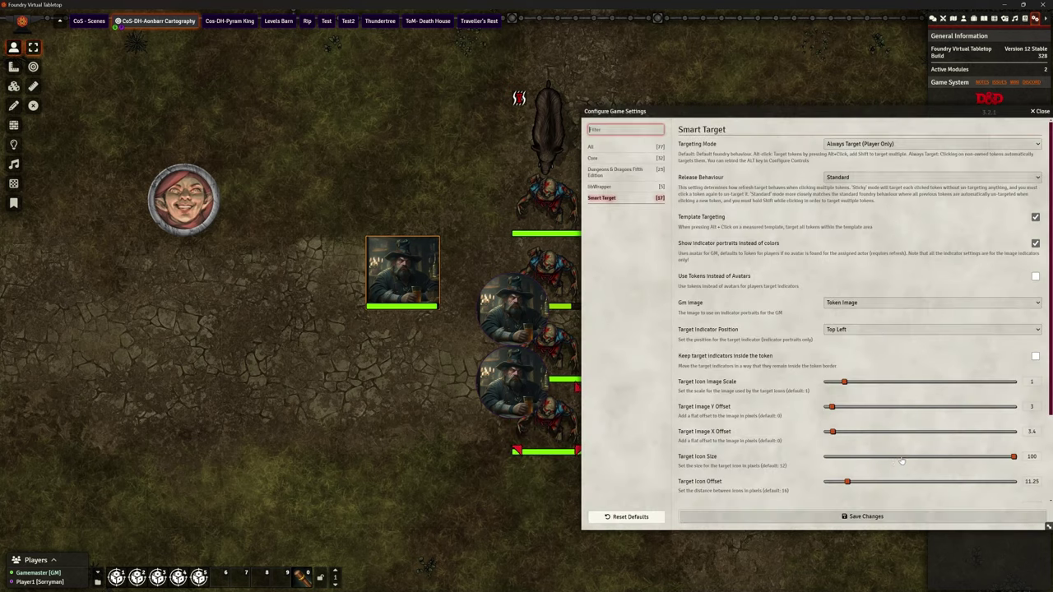
pyautogui.moveTo(903, 459); pyautogui.dragTo(887, 462)
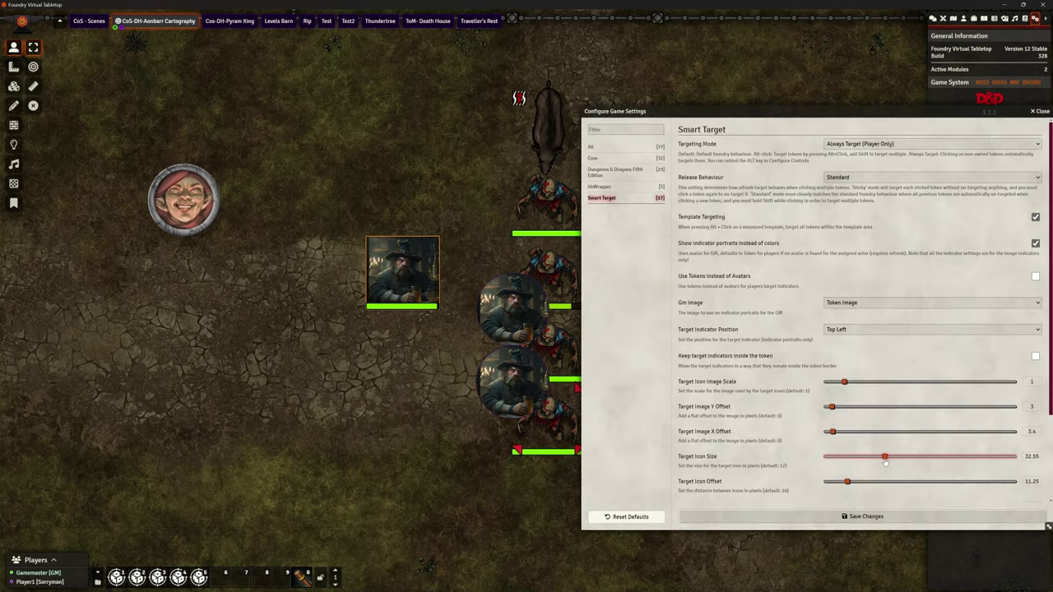
pyautogui.click(880, 517)
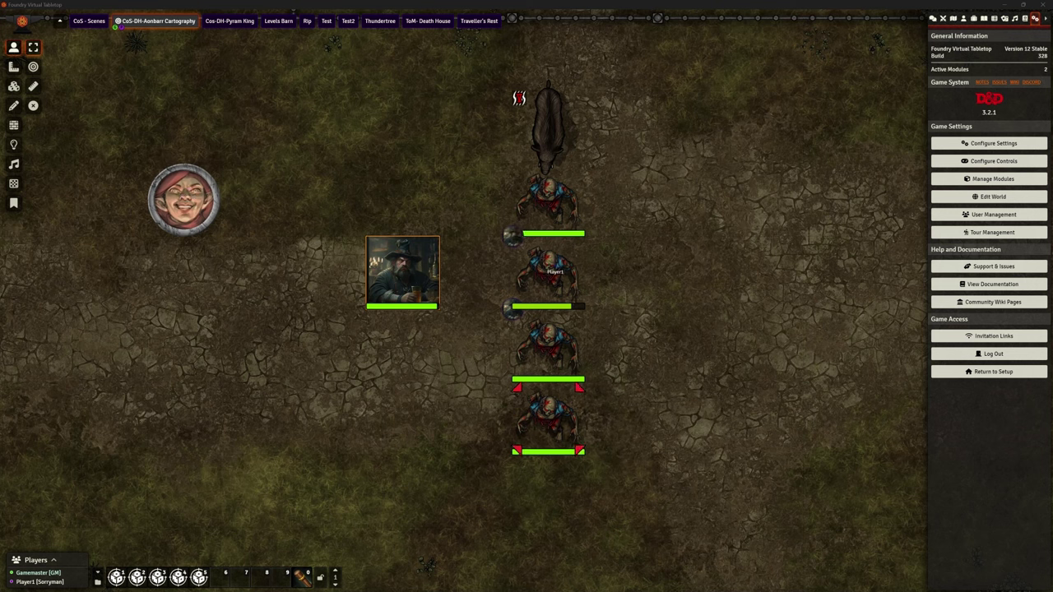
# Select the red-hooded wizard's token and target the two uppermost Zombie tokens.
pyautogui.click(206, 205)
pyautogui.press('t')
pyautogui.press('t')
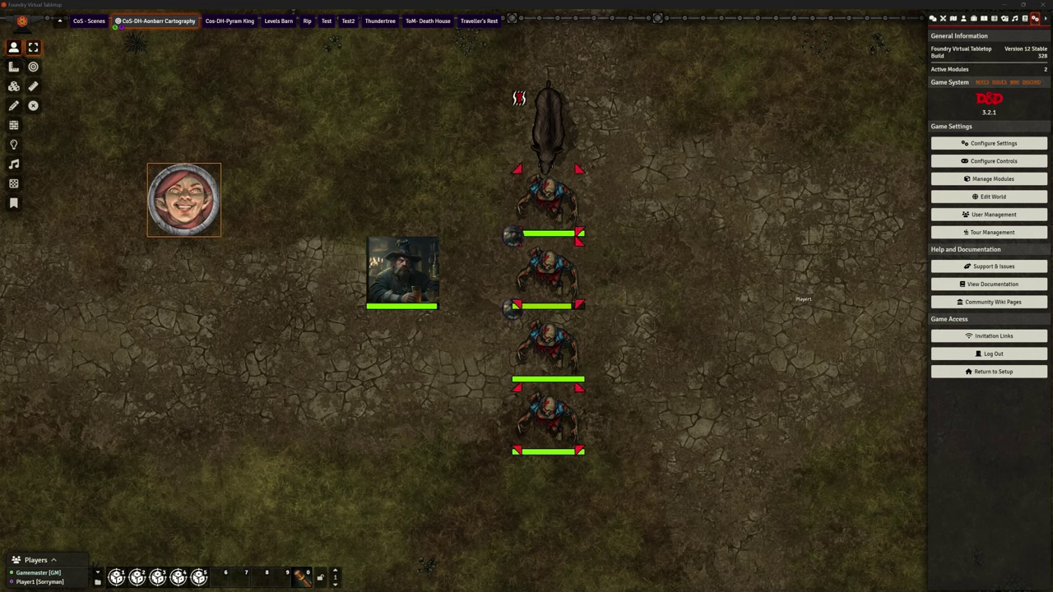
# Examine the red-hooded wizard's character sheet, token configuration and actor options.
pyautogui.click(962, 19)
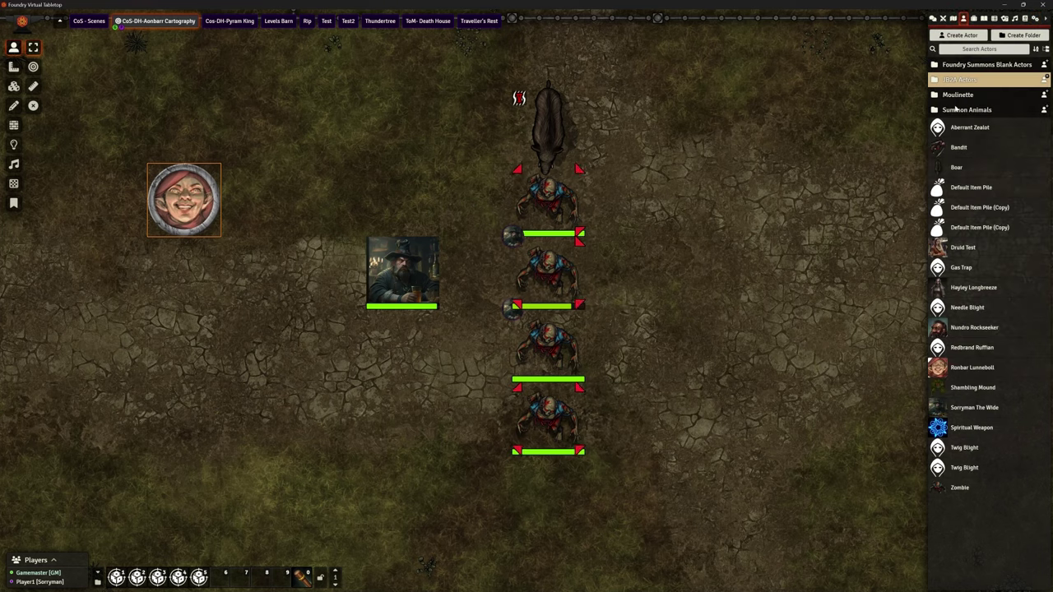
pyautogui.rightClick(958, 369)
pyautogui.click(959, 370)
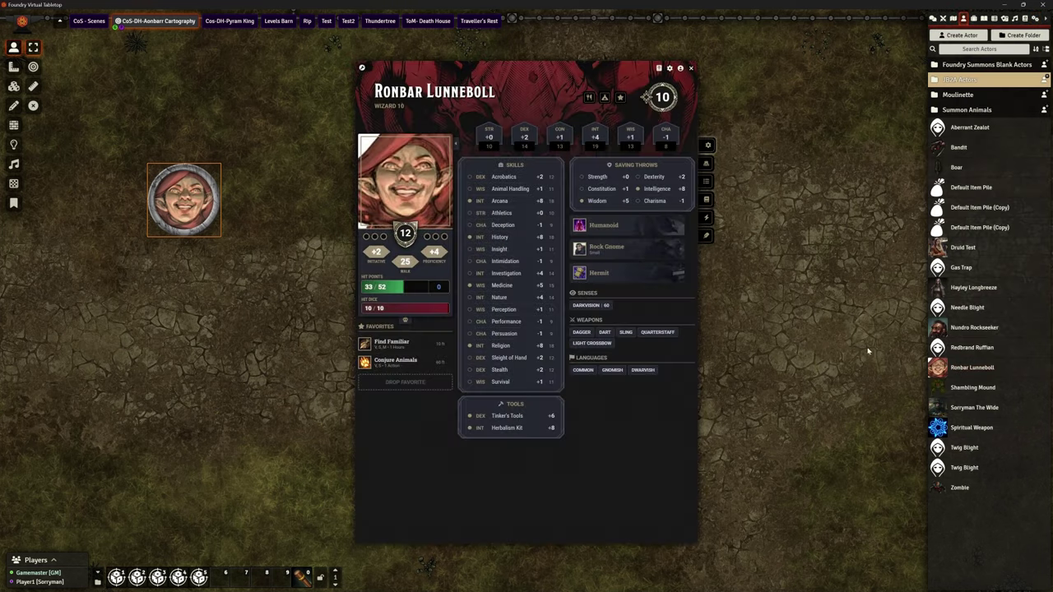
pyautogui.click(693, 69)
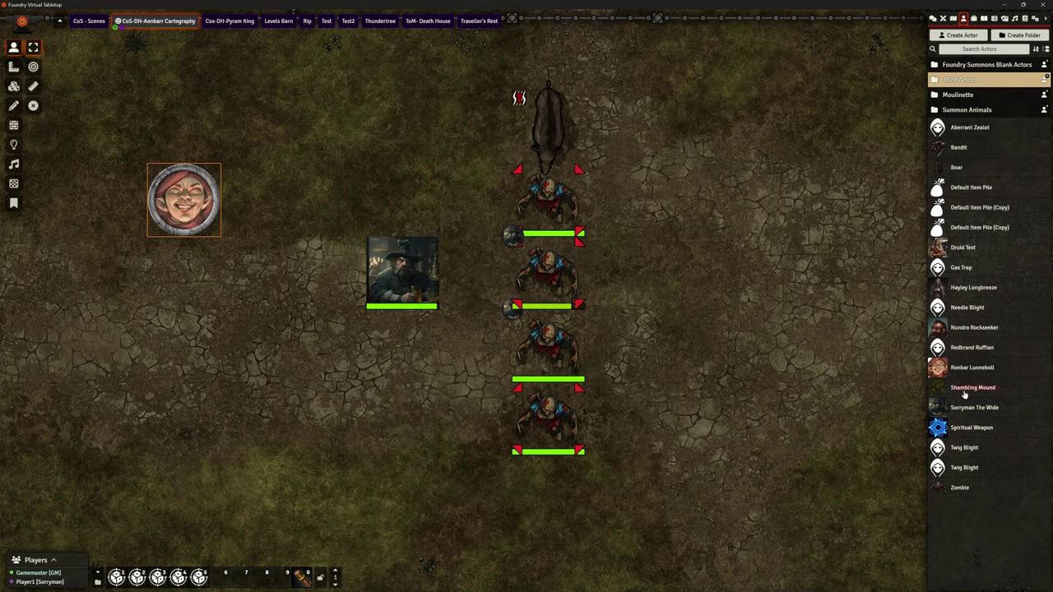
pyautogui.rightClick(966, 370)
pyautogui.doubleClick(205, 199)
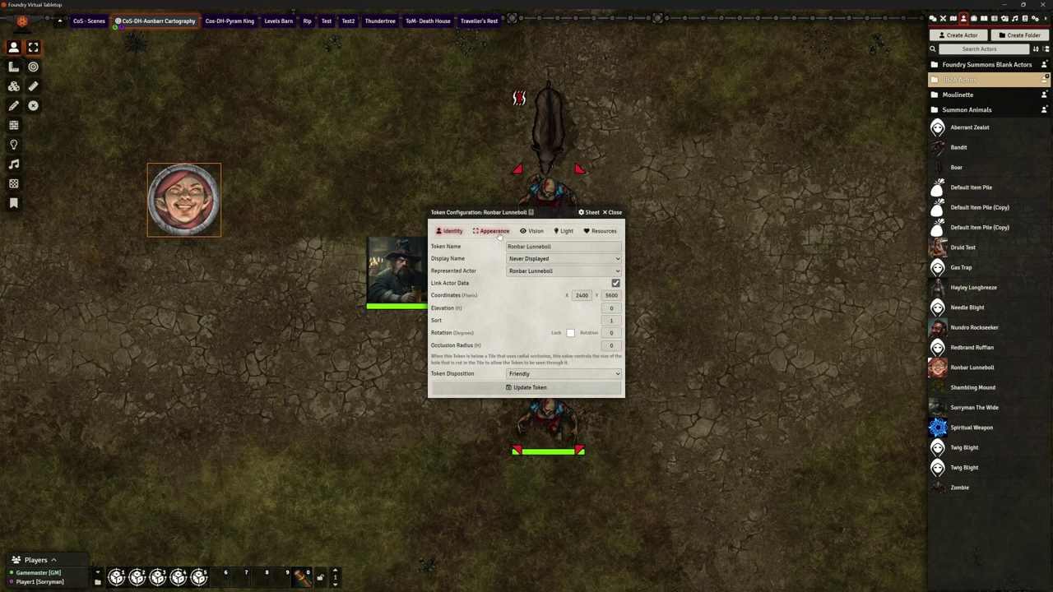
pyautogui.click(616, 213)
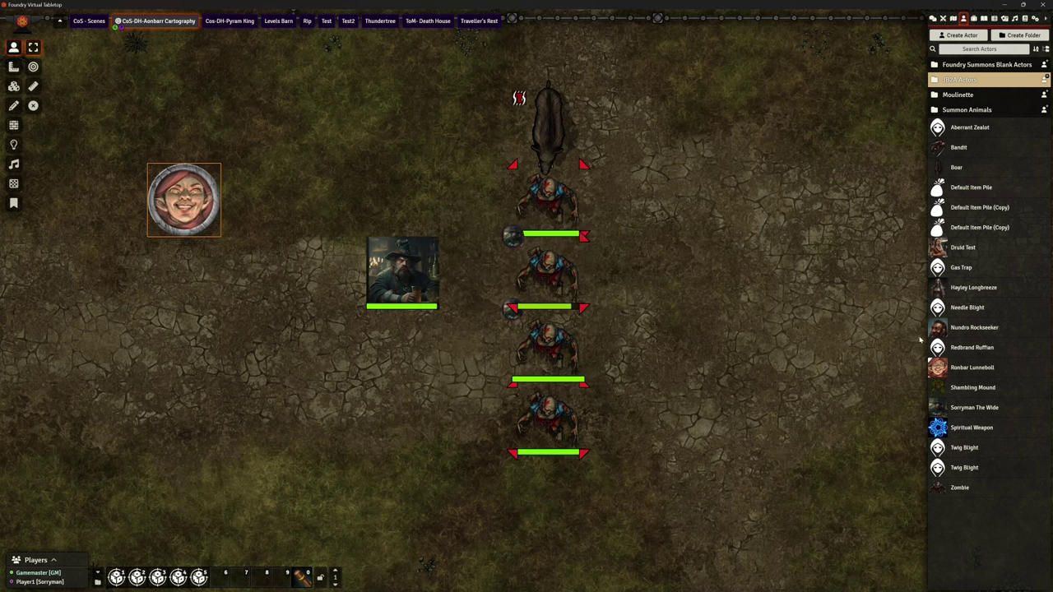
pyautogui.rightClick(973, 368)
pyautogui.click(965, 411)
pyautogui.click(530, 325)
pyautogui.click(531, 340)
pyautogui.click(531, 340)
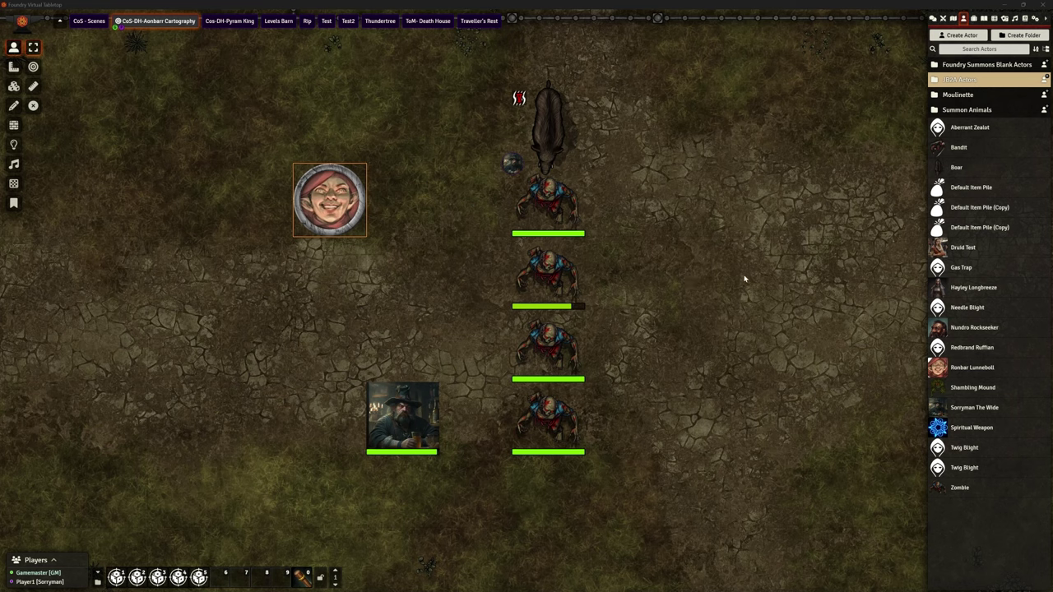
# Select the black-hatted man's token, set the Smart Target Gm Image to Token Portrait and save the settings.
pyautogui.click(422, 396)
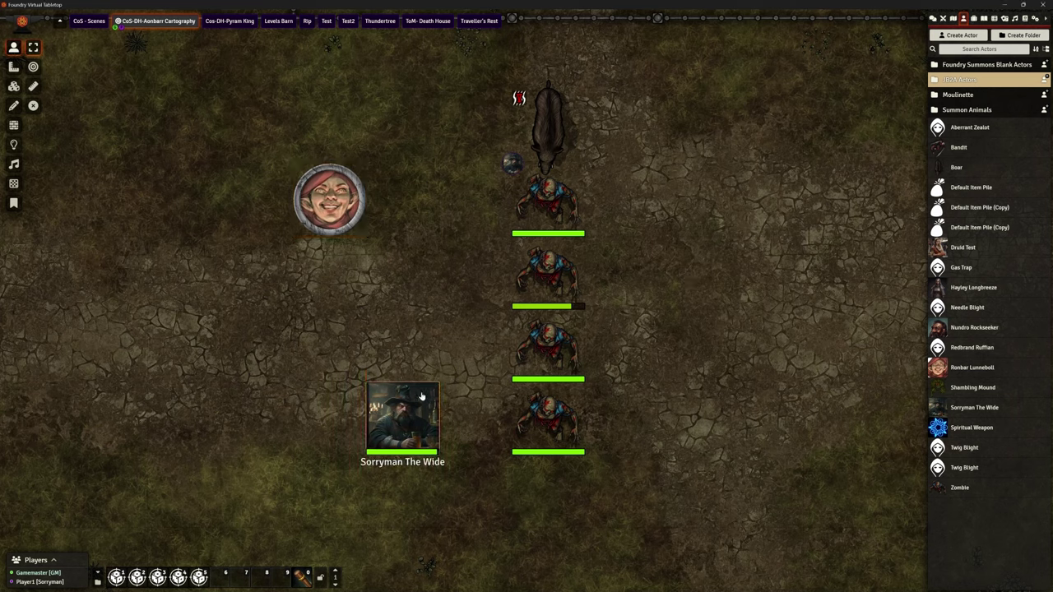
pyautogui.click(1036, 18)
pyautogui.click(997, 143)
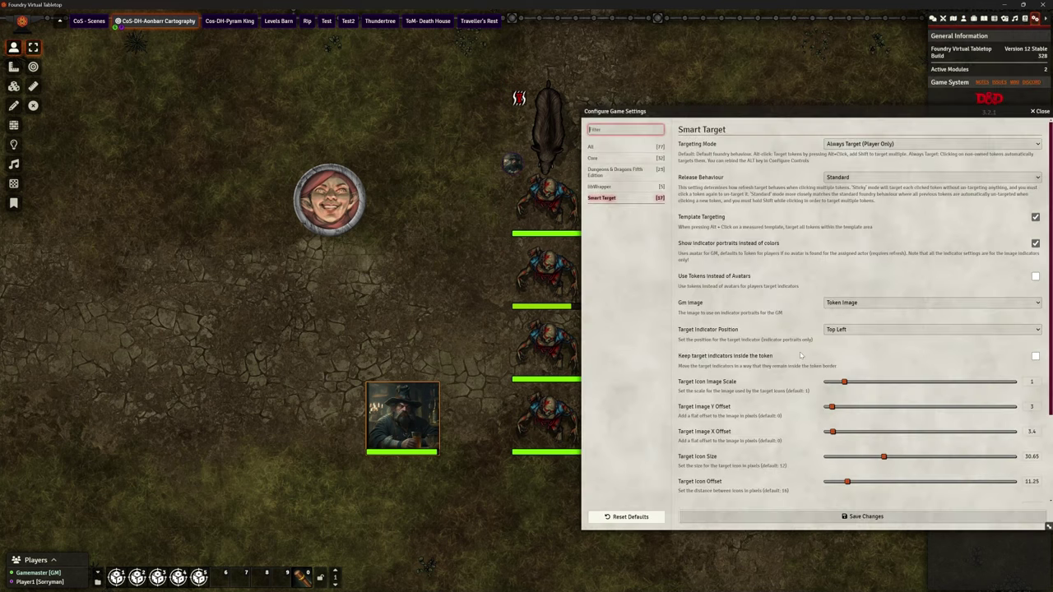
pyautogui.moveTo(815, 114); pyautogui.dragTo(775, 69)
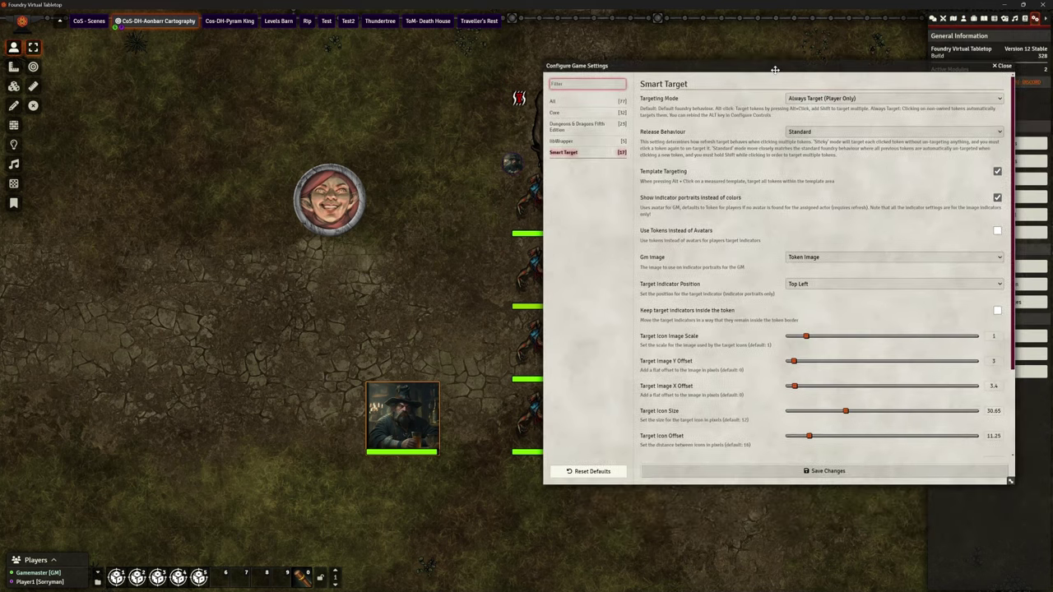
pyautogui.click(845, 259)
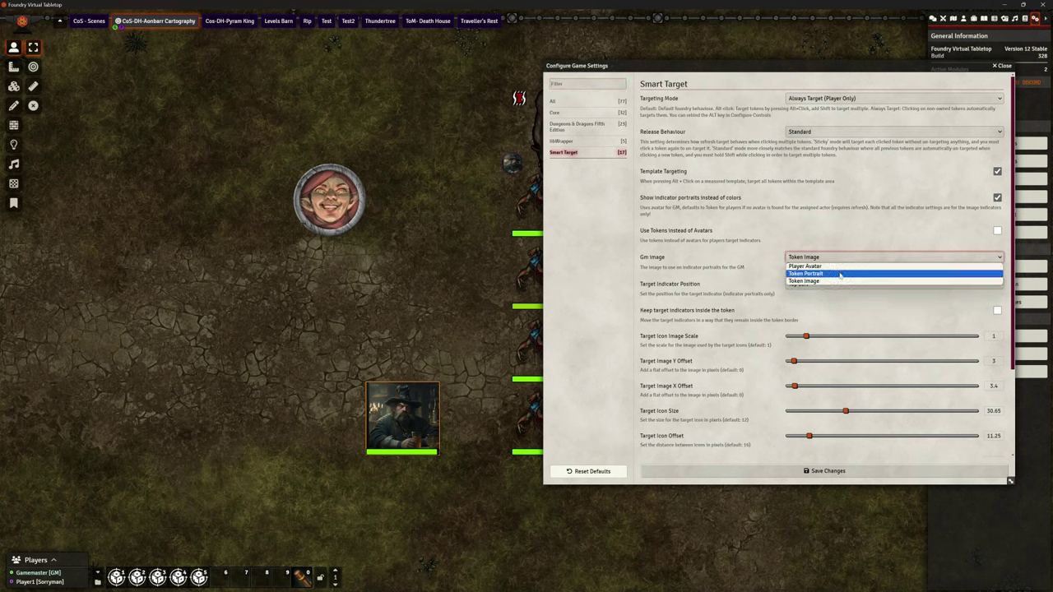
pyautogui.click(839, 274)
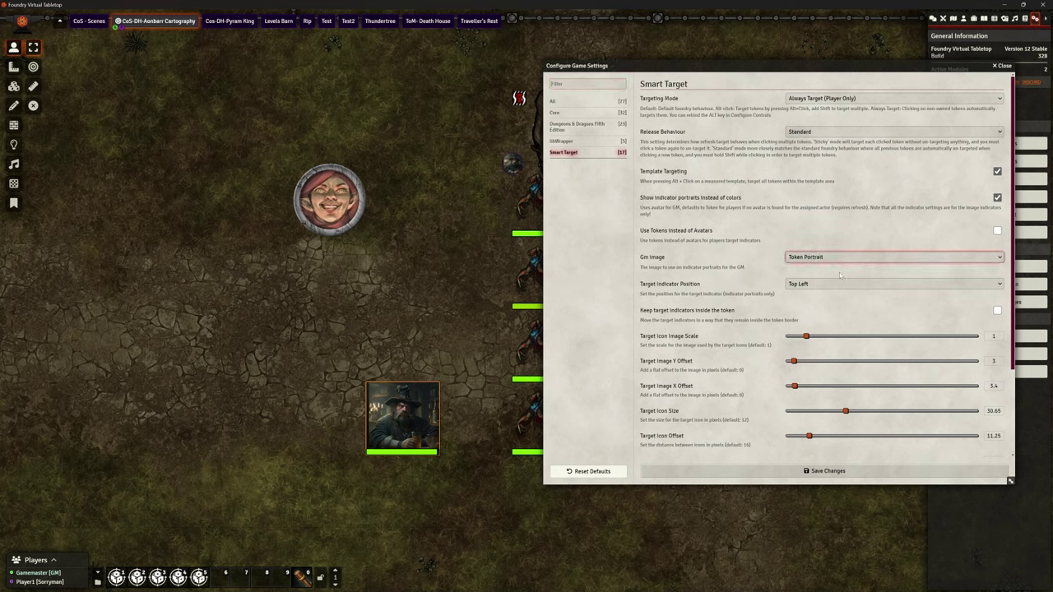
pyautogui.click(818, 474)
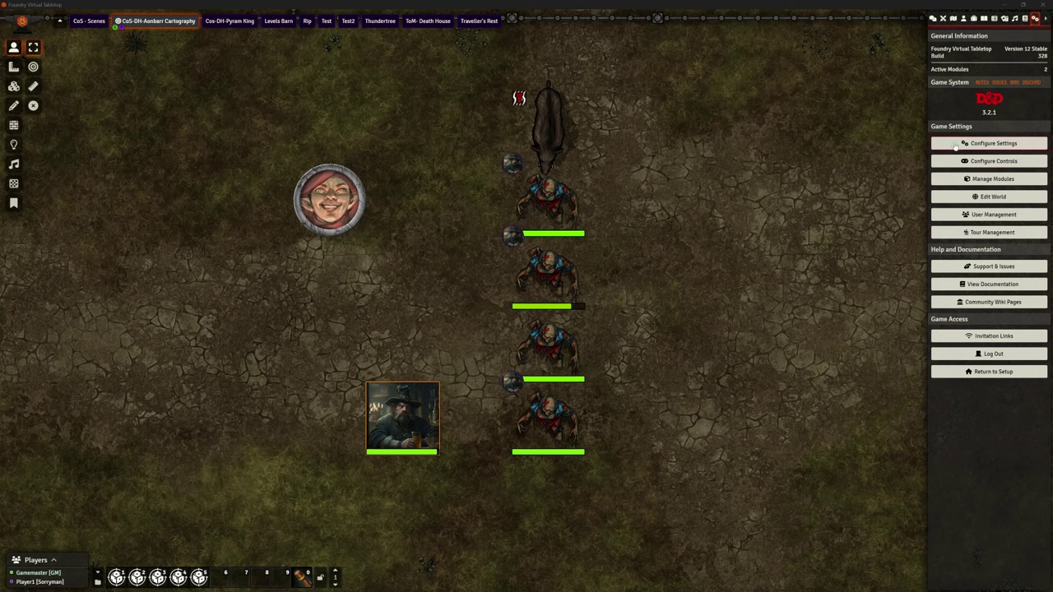
# Review the full list of Smart Target settings as game master.
pyautogui.click(987, 145)
pyautogui.scroll(-3, 840, 282)
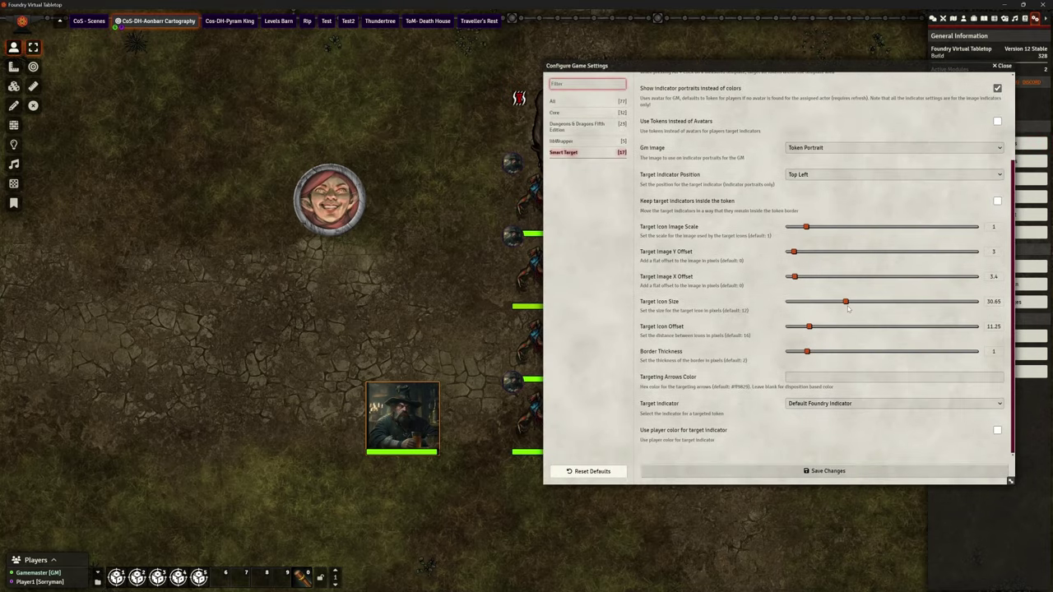
pyautogui.scroll(5, 902, 247)
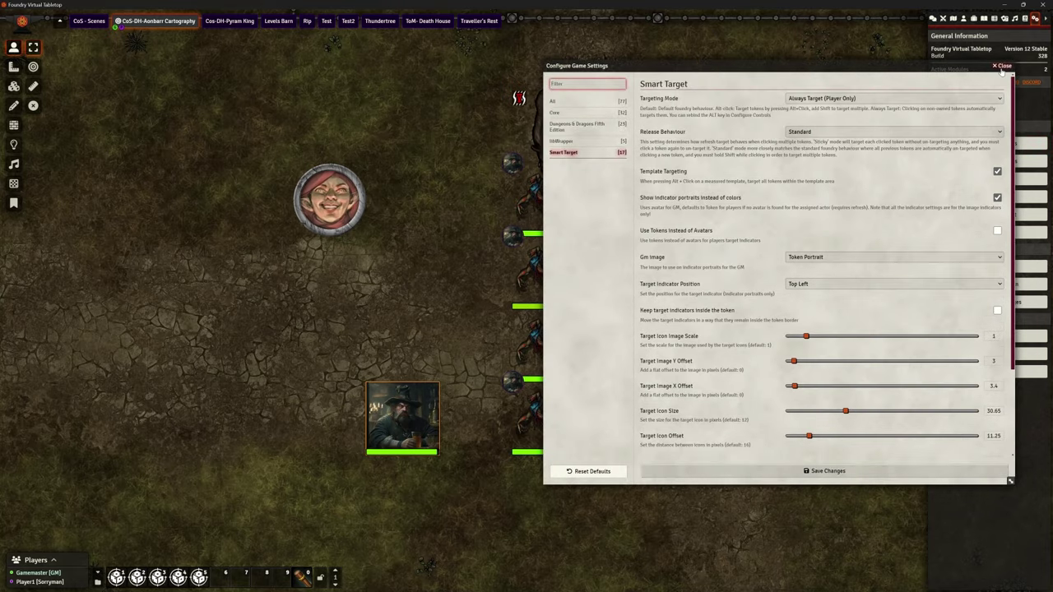
pyautogui.click(1000, 66)
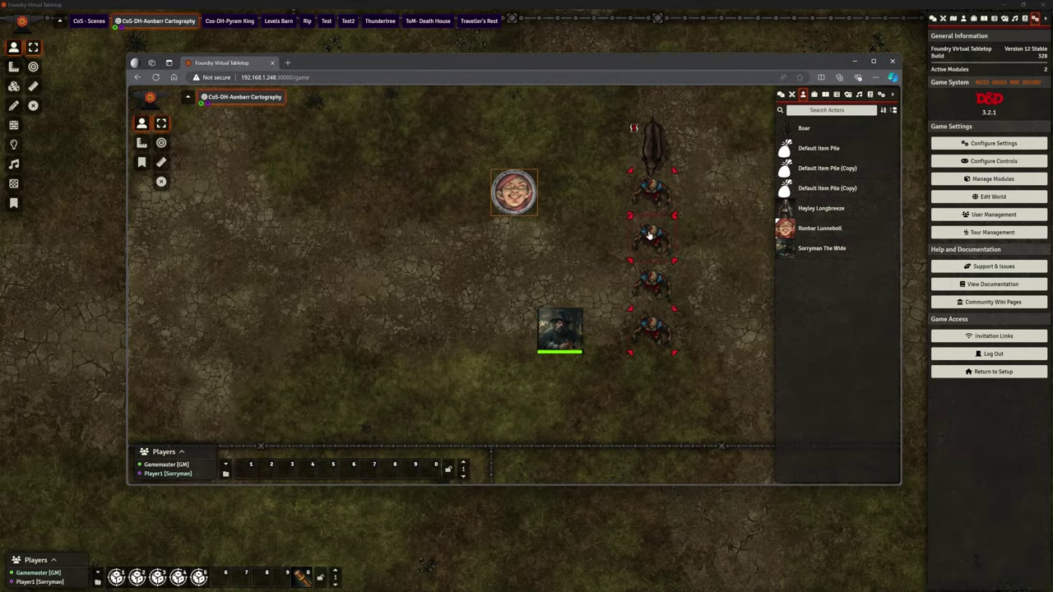
# In the player's browser window, draw a rectangle template about 17.5 ft square over the lower Zombies and a cone about 13.5 ft over the upper ones.
pyautogui.click(873, 60)
pyautogui.click(14, 85)
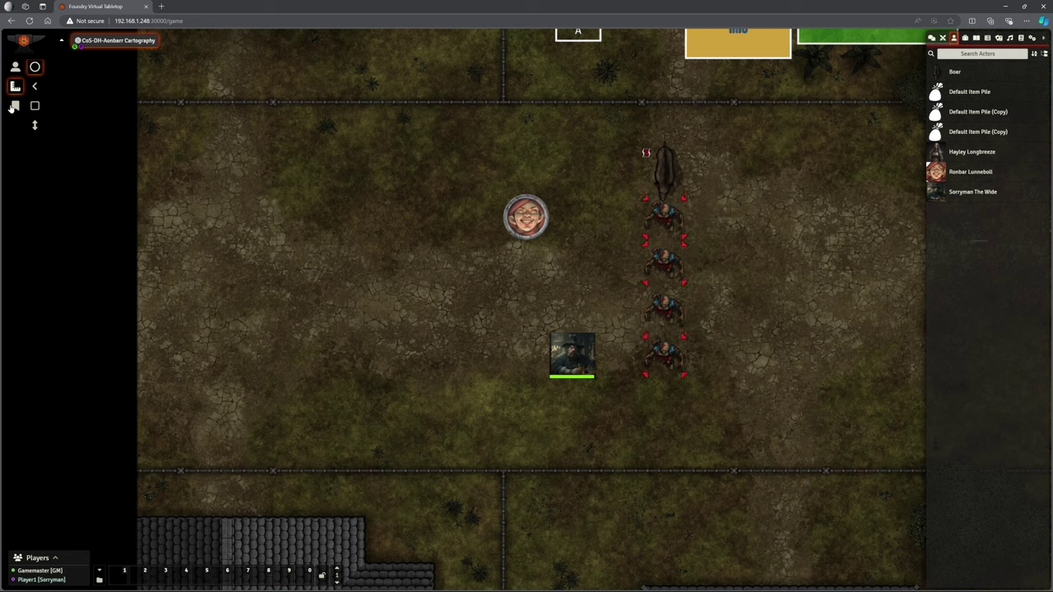
pyautogui.press('Escape')
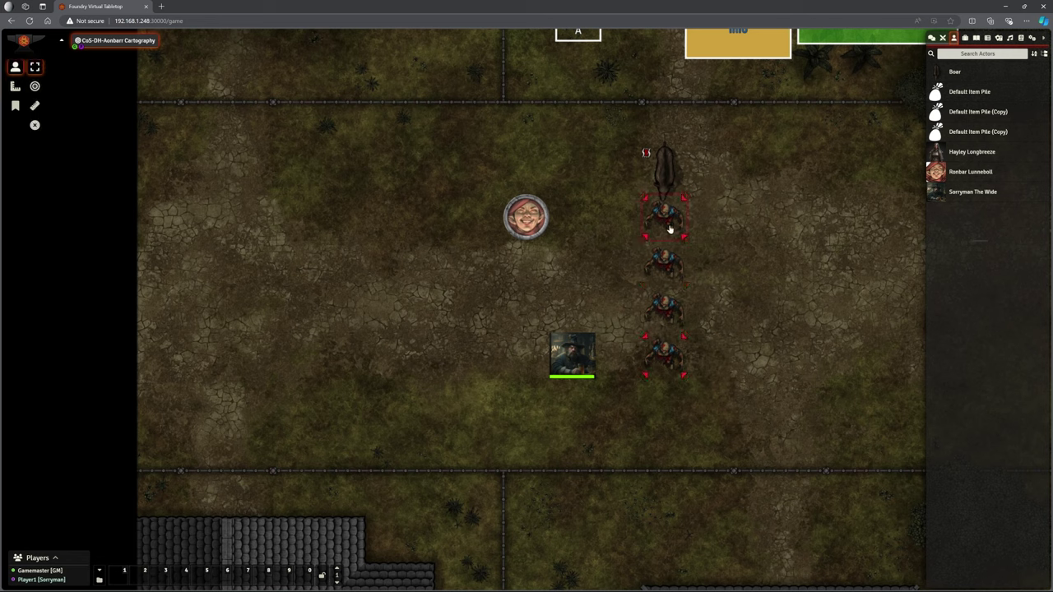
pyautogui.click(15, 86)
pyautogui.click(35, 106)
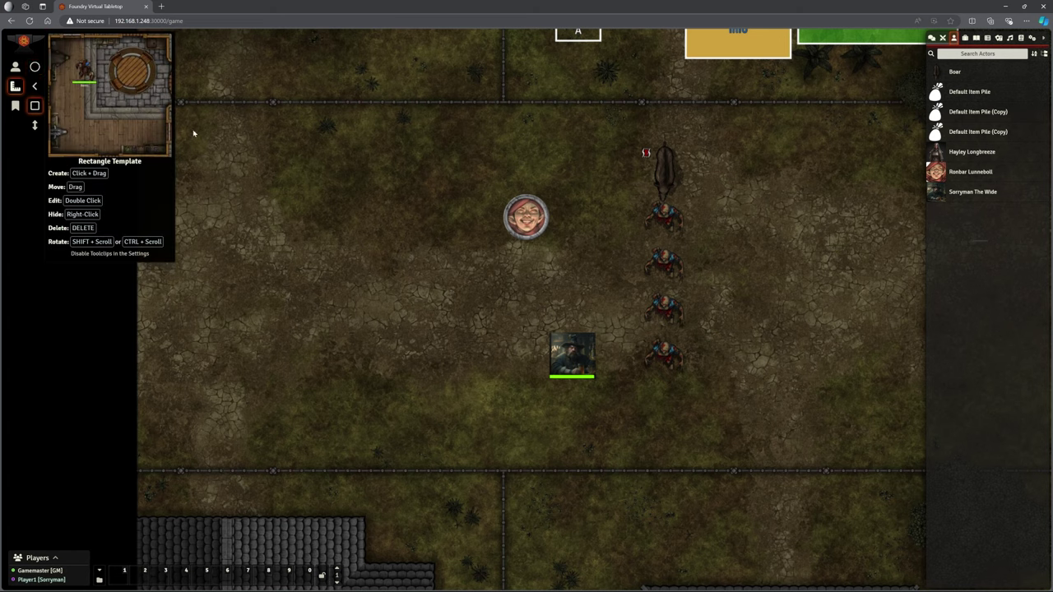
pyautogui.moveTo(627, 289); pyautogui.dragTo(774, 443)
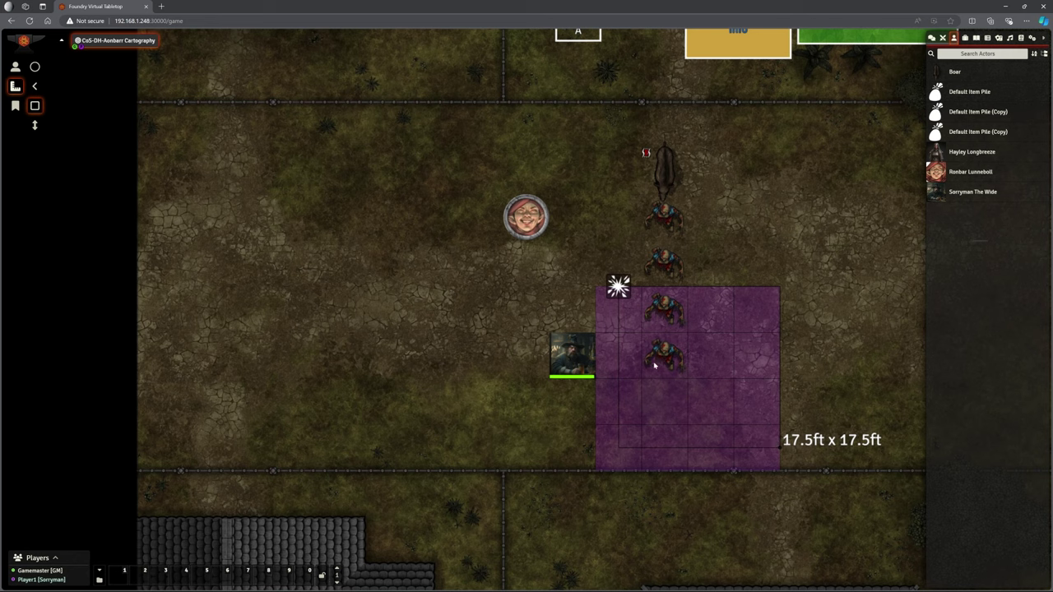
pyautogui.click(35, 86)
pyautogui.moveTo(583, 299); pyautogui.dragTo(681, 241)
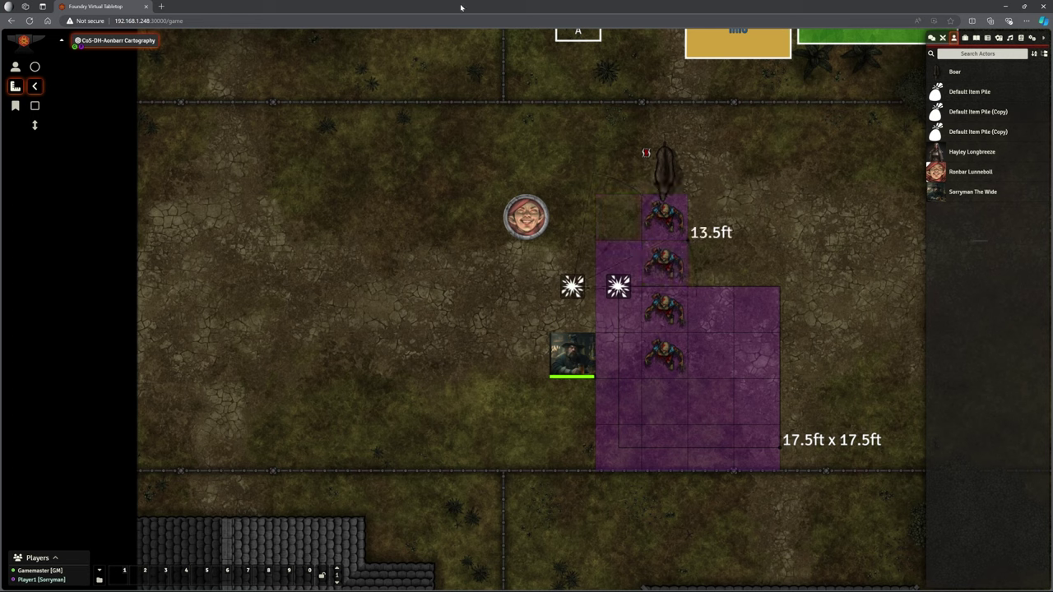
# Compare the Smart Target settings in the player's and game master's windows, and save the player's settings.
pyautogui.click(1032, 38)
pyautogui.click(990, 162)
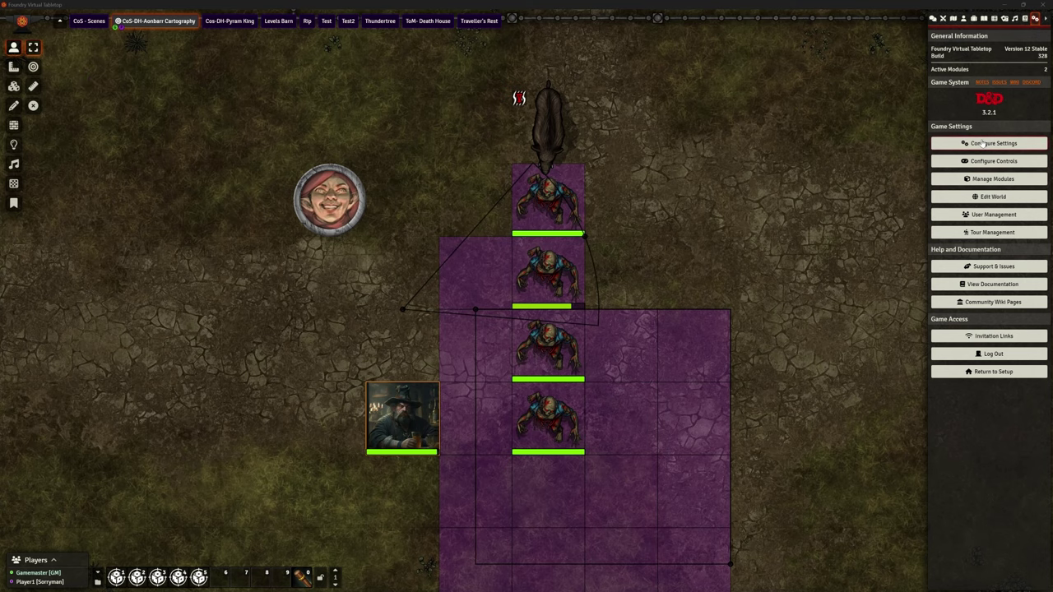
pyautogui.click(987, 144)
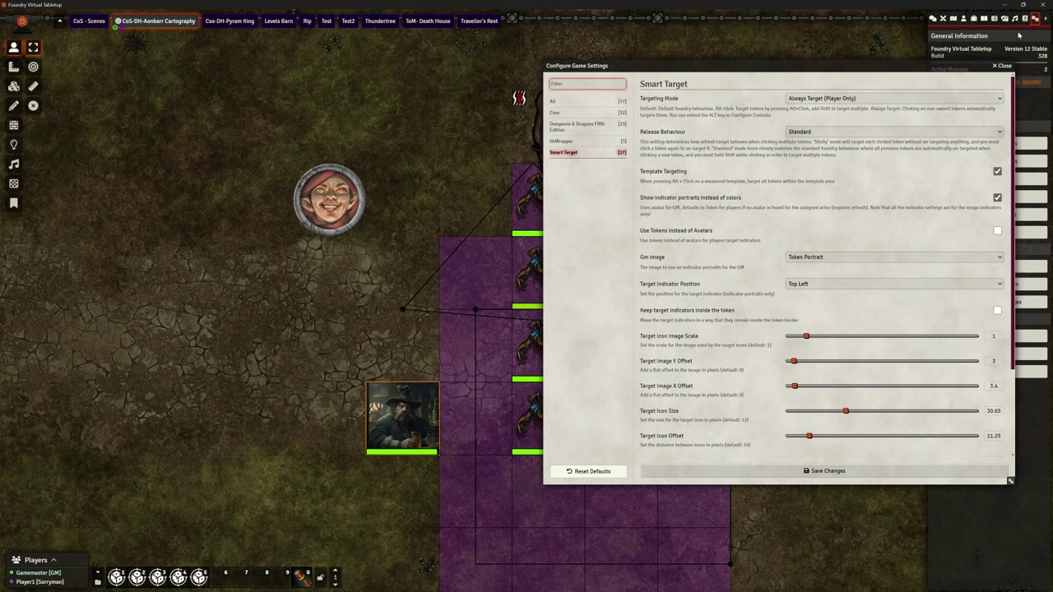
pyautogui.hotkey('alt', 'Tab')
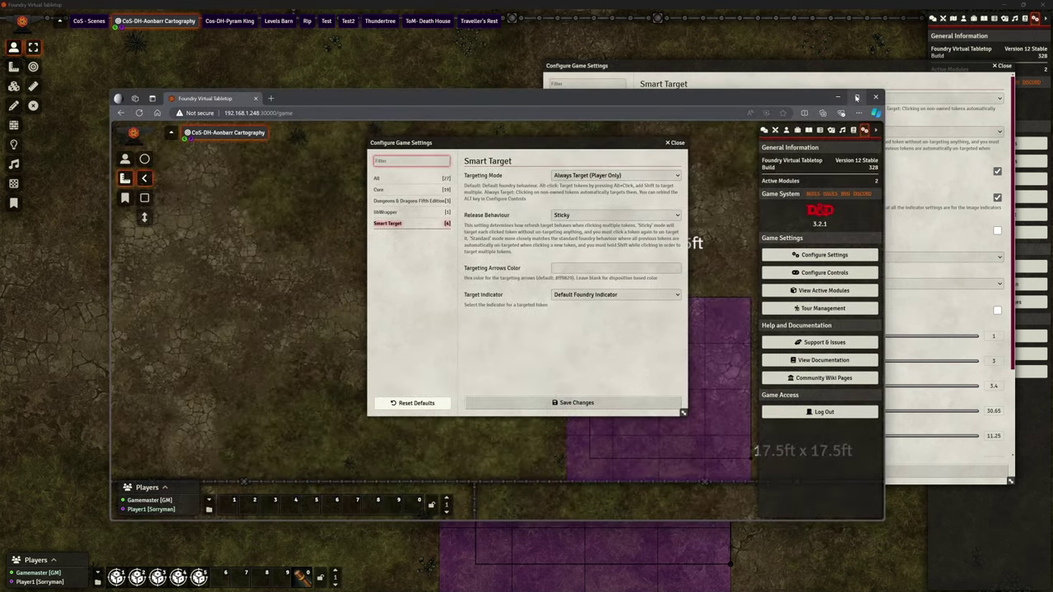
pyautogui.click(857, 98)
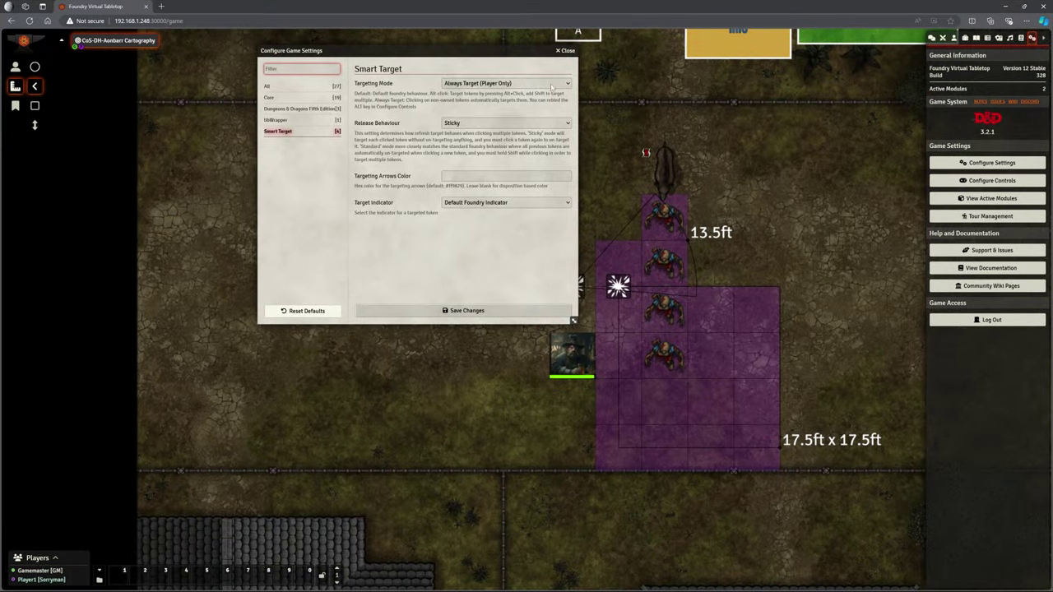
pyautogui.click(492, 310)
# Delete the cone template and the rectangle template from the player's scene.
pyautogui.click(571, 289)
pyautogui.press('Delete')
pyautogui.click(617, 288)
pyautogui.press('Delete')
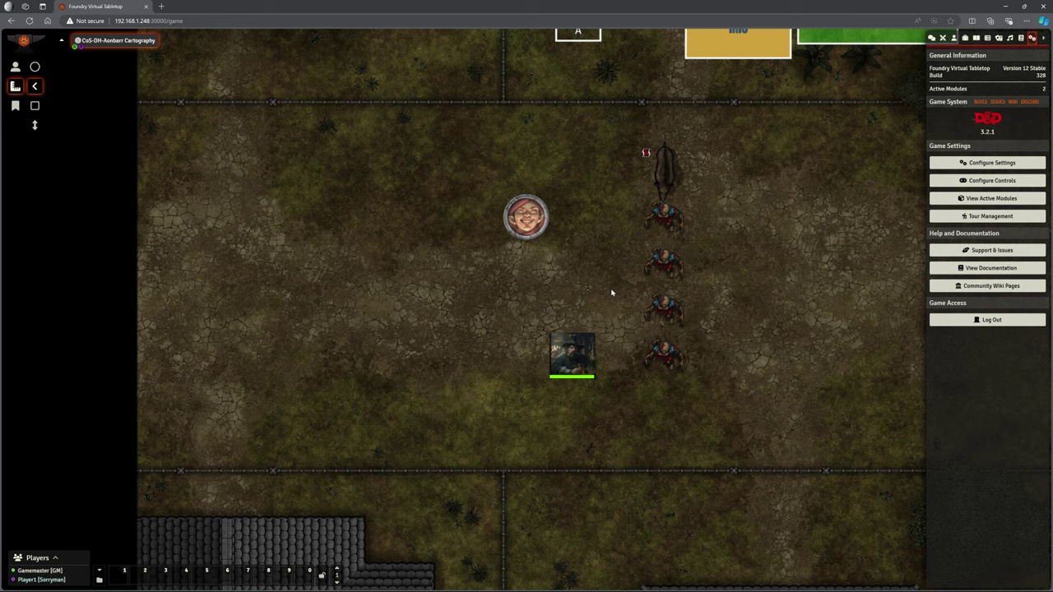
# Draw a rectangle template of about 15 ft by 12.5 ft over the two lowest Zombies and check it in the game master's window.
pyautogui.click(35, 105)
pyautogui.moveTo(632, 303); pyautogui.dragTo(783, 431)
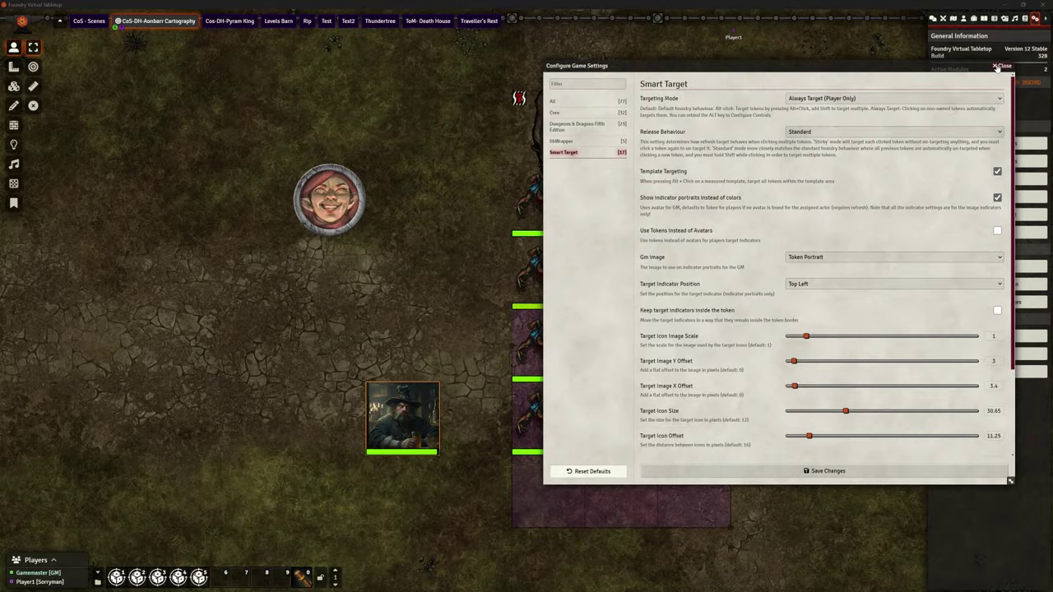
pyautogui.click(1000, 65)
pyautogui.hotkey('alt', 'Tab')
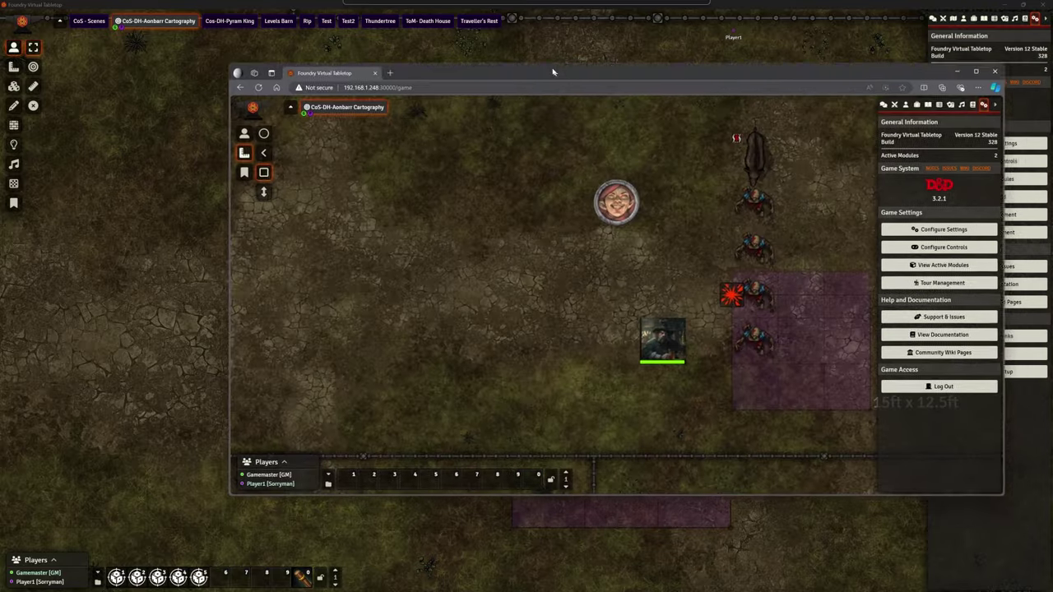
pyautogui.click(881, 55)
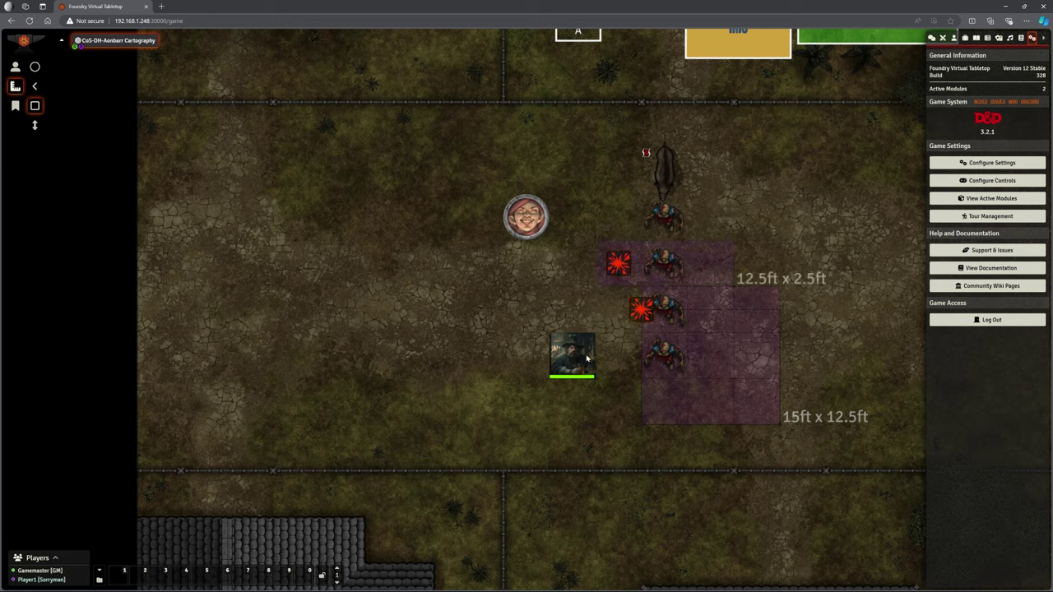
# Target the Zombie tokens covered by the rectangle templates and remove the templates.
pyautogui.click(15, 66)
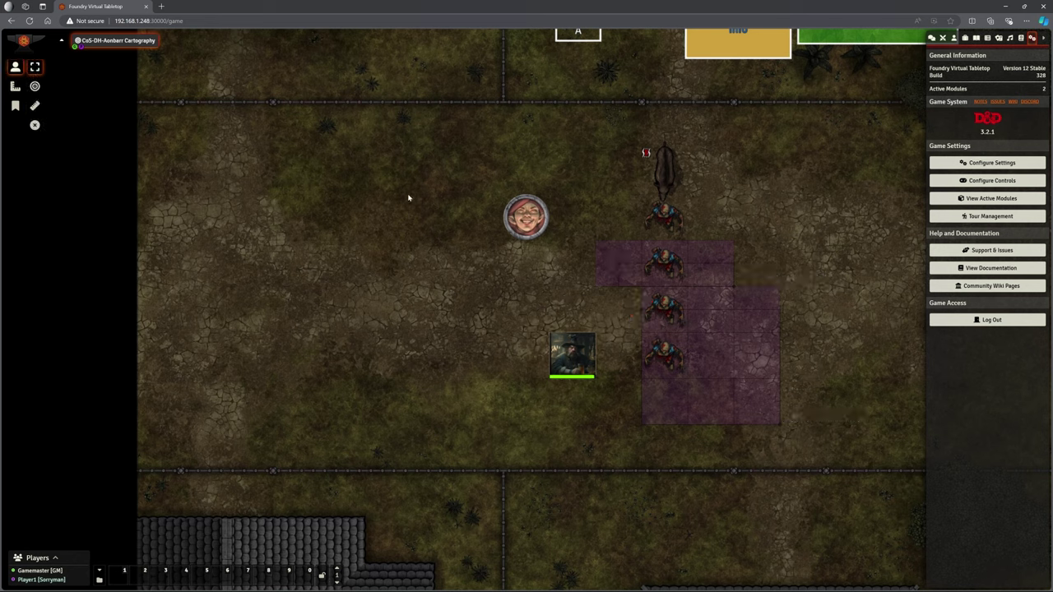
pyautogui.press('alt')
pyautogui.click(15, 85)
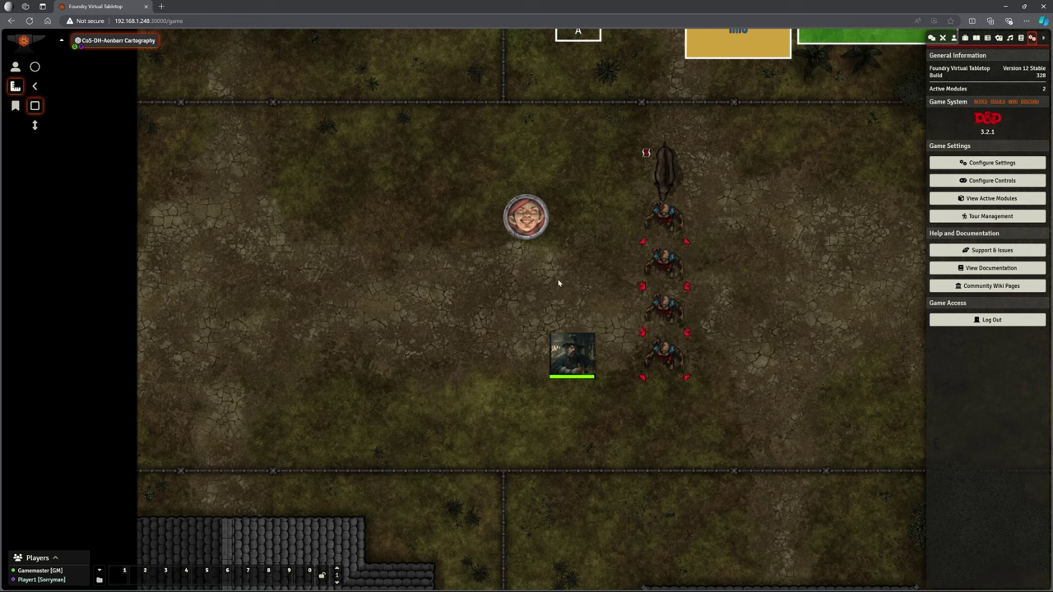
# Move the black-hatted man's token one square diagonally up-left and draw a cone template of about 22.5 ft from it over the three lowest Zombies.
pyautogui.click(14, 67)
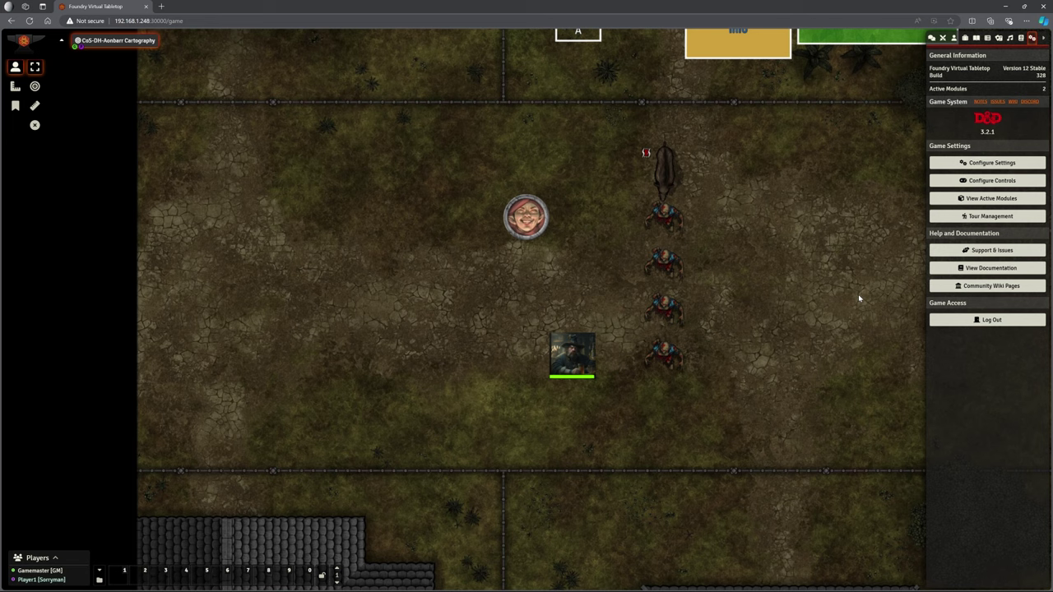
pyautogui.moveTo(549, 343); pyautogui.dragTo(526, 311)
pyautogui.click(14, 88)
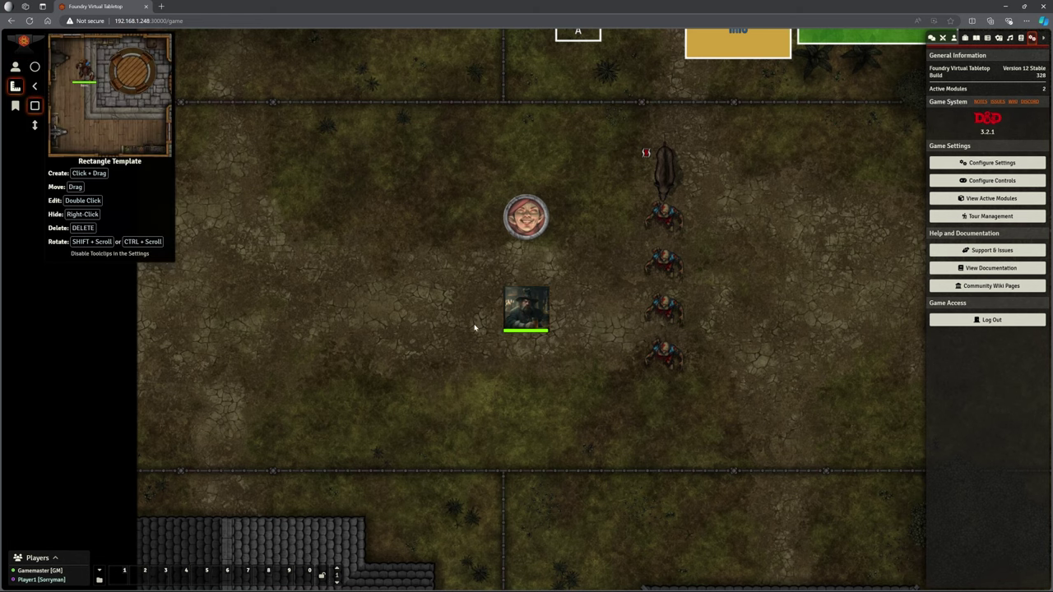
pyautogui.click(35, 86)
pyautogui.moveTo(550, 312); pyautogui.dragTo(761, 324)
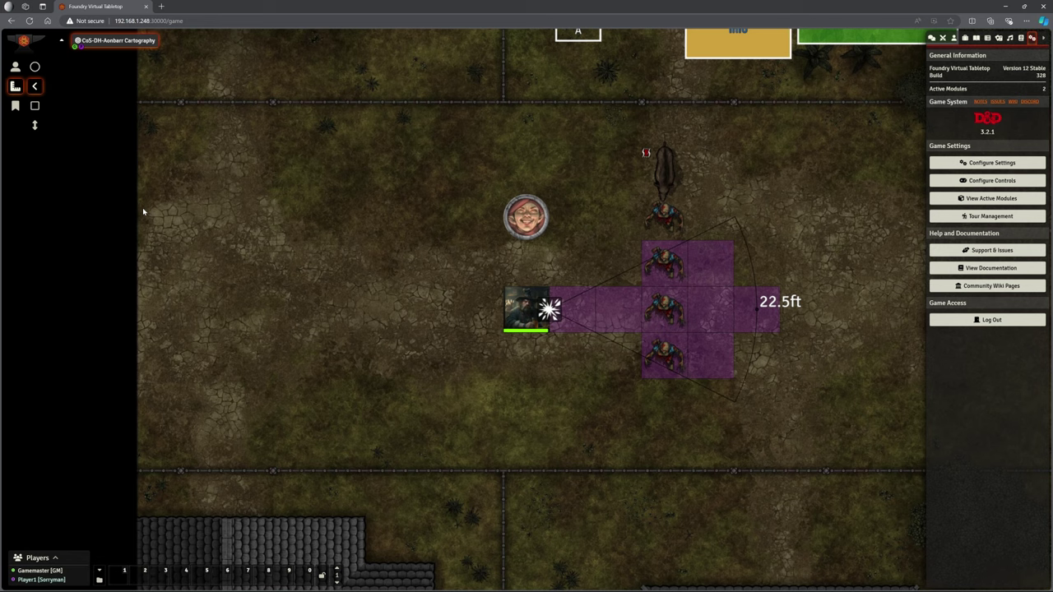
# Target the Zombie tokens inside the cone template.
pyautogui.click(14, 68)
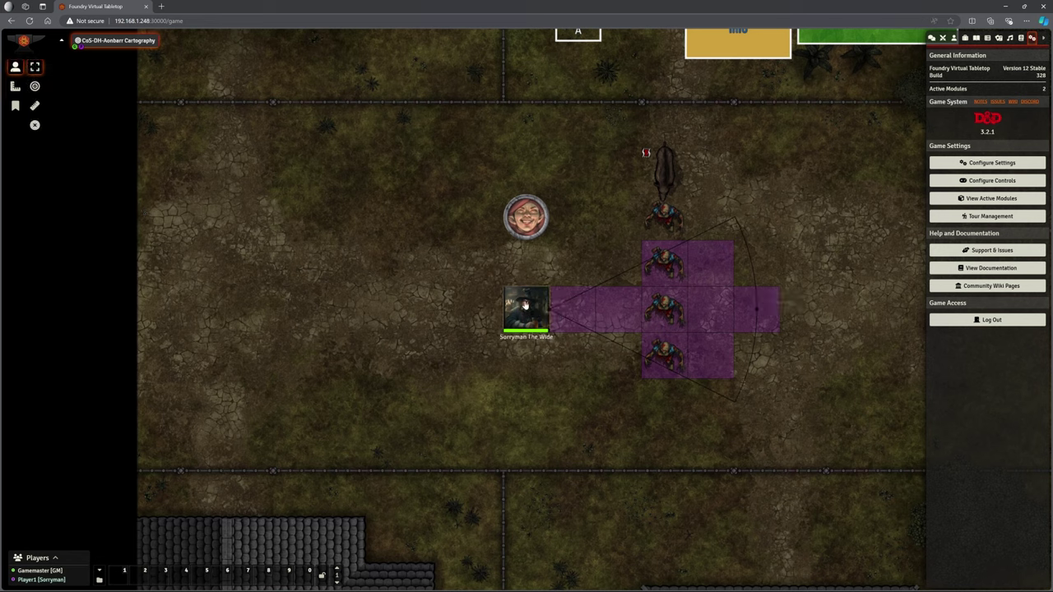
pyautogui.press('alt')
pyautogui.click(763, 305)
# Draw a diagonal ray template from beside the black-hatted man's token through the Boar, and target the tokens inside the ray and cone.
pyautogui.click(14, 85)
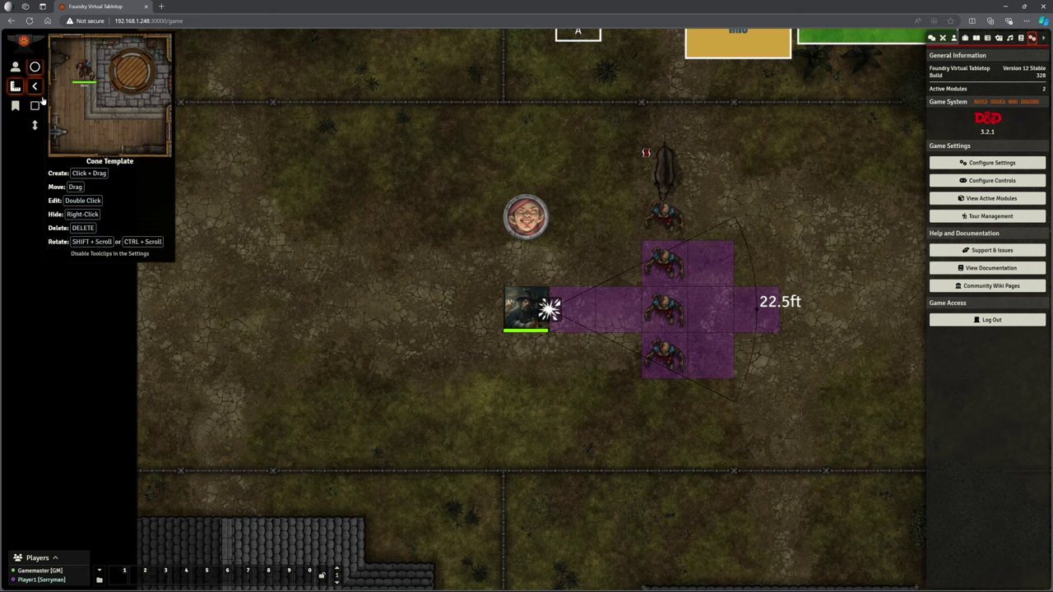
pyautogui.click(34, 125)
pyautogui.moveTo(549, 285); pyautogui.dragTo(703, 137)
pyautogui.click(15, 67)
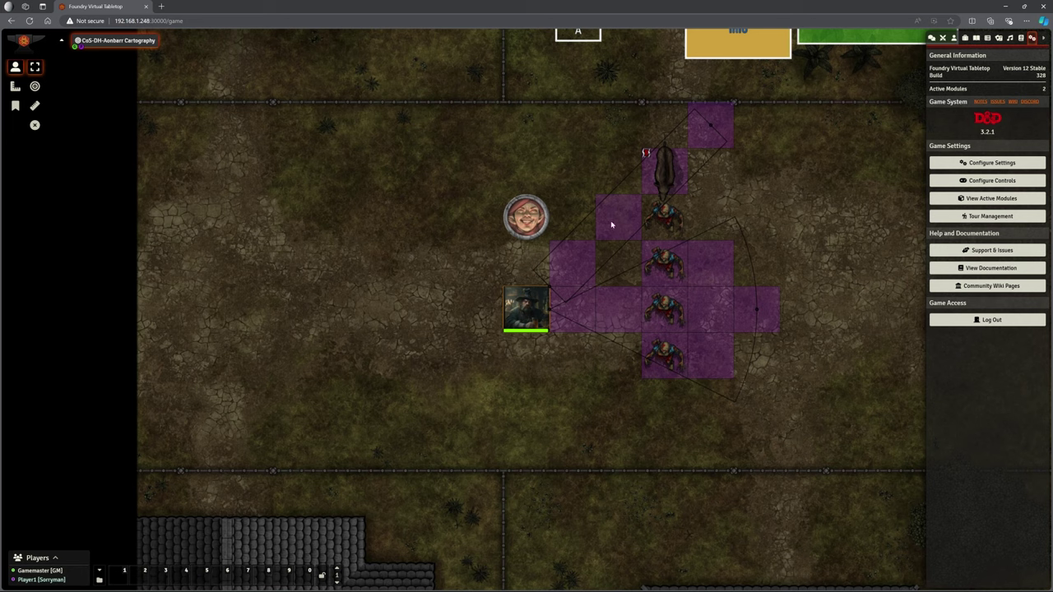
pyautogui.press('alt')
pyautogui.press('alt')
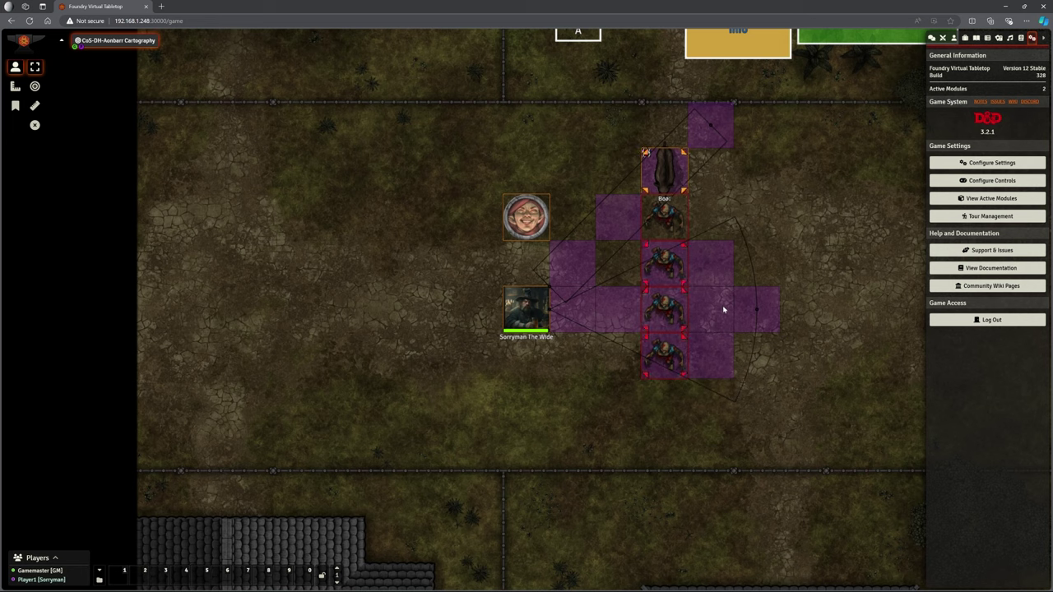